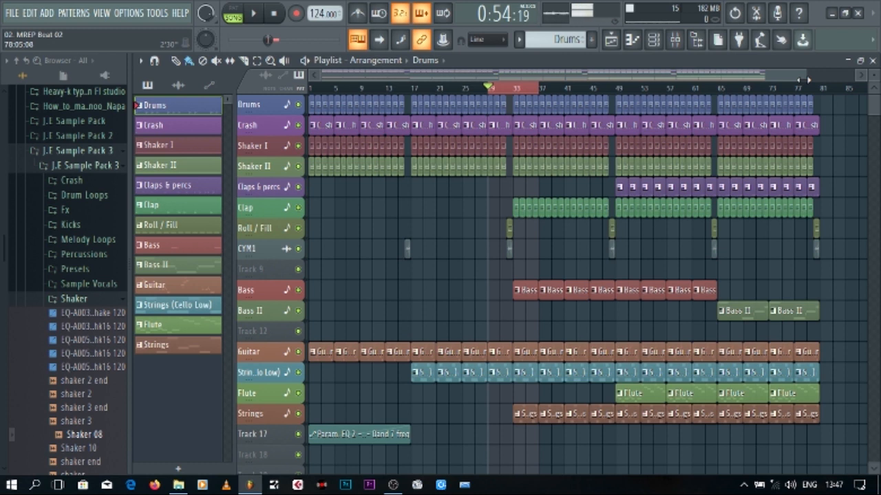
- Zoom in on the arrangement's opening bars, then close the playlist to view the Drums pattern in the channel rack
{"action": "left_click_drag", "start_coordinate": [806, 73], "coordinate": [431, 73]}
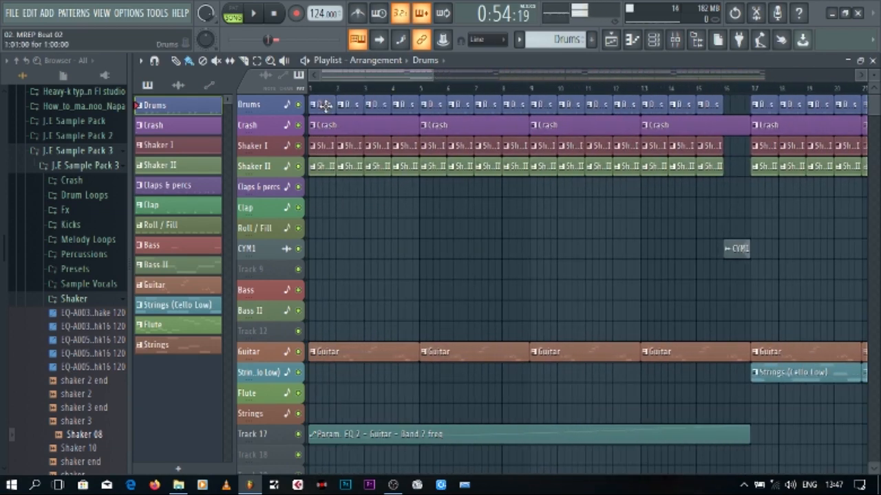
{"action": "left_click", "coordinate": [873, 61]}
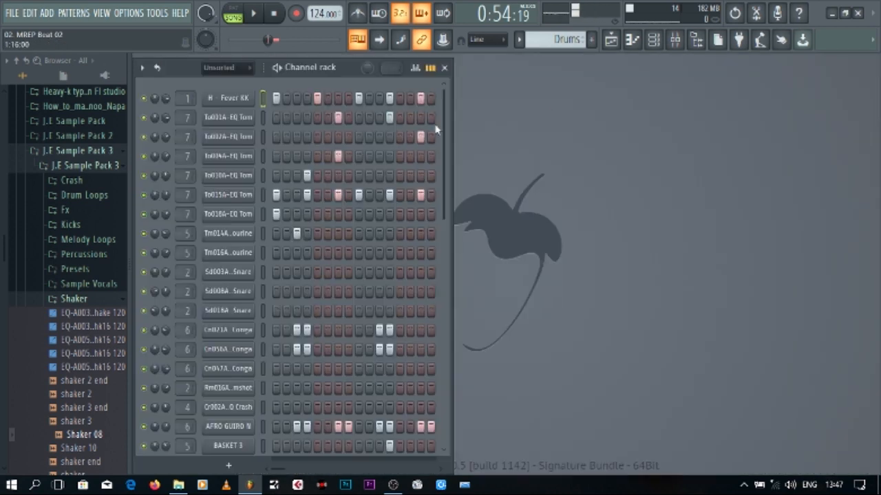
{"action": "left_click_drag", "start_coordinate": [444, 139], "coordinate": [456, 118]}
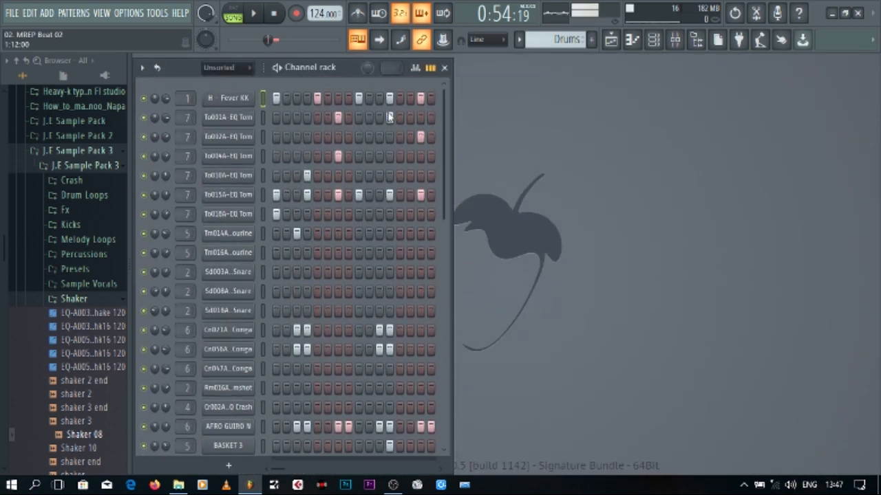
- Solo the To015A-EQ Tom channel, switch playback to pattern mode and audition the Drums pattern
{"action": "right_click", "coordinate": [145, 196]}
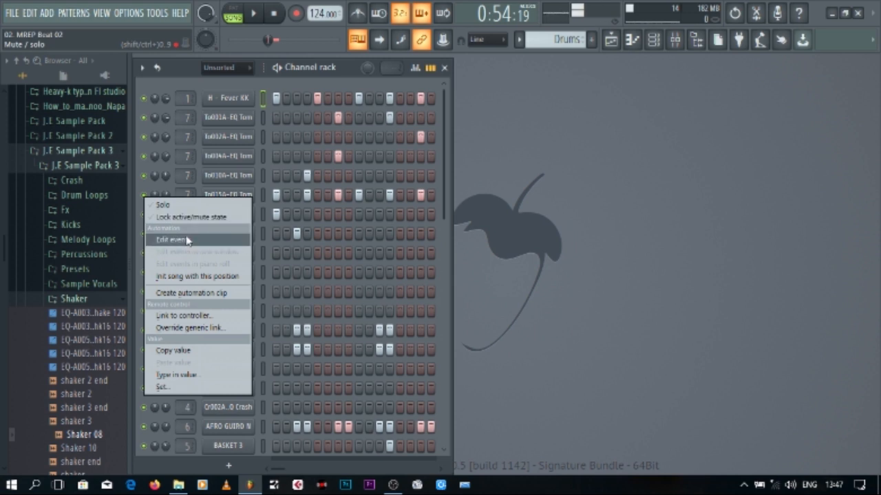
{"action": "left_click", "coordinate": [172, 206]}
{"action": "left_click", "coordinate": [240, 21]}
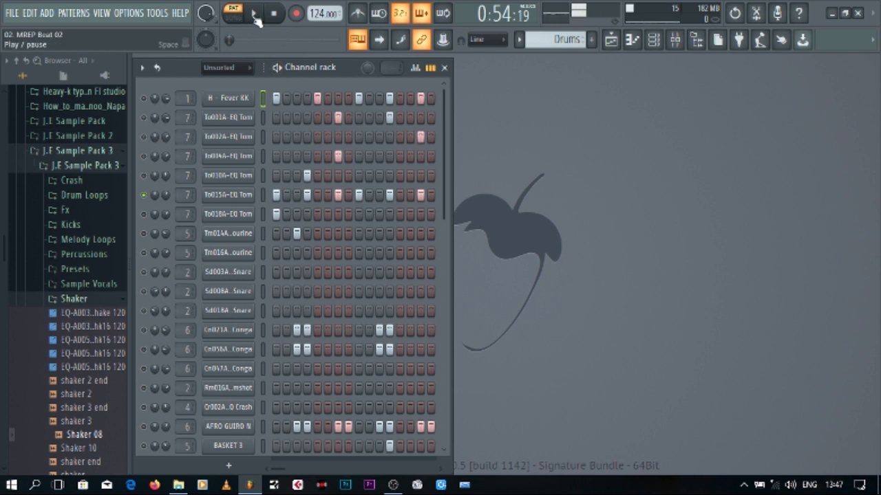
{"action": "left_click", "coordinate": [255, 15]}
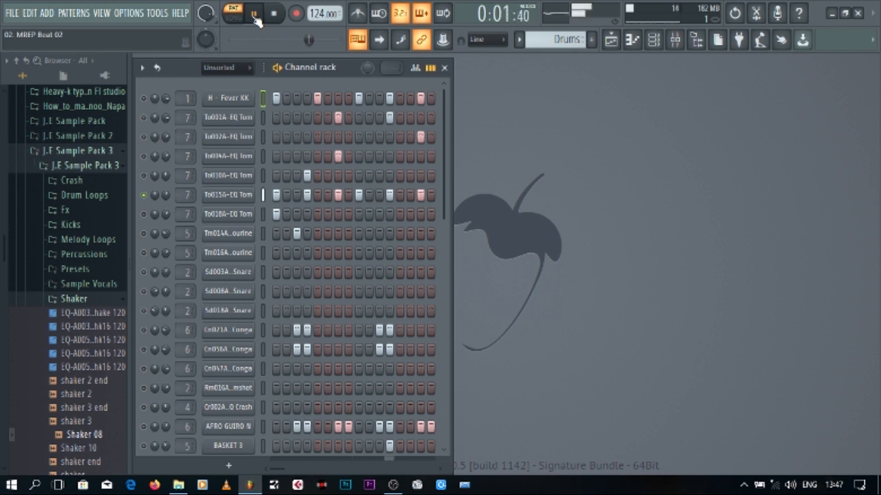
{"action": "left_click", "coordinate": [274, 14]}
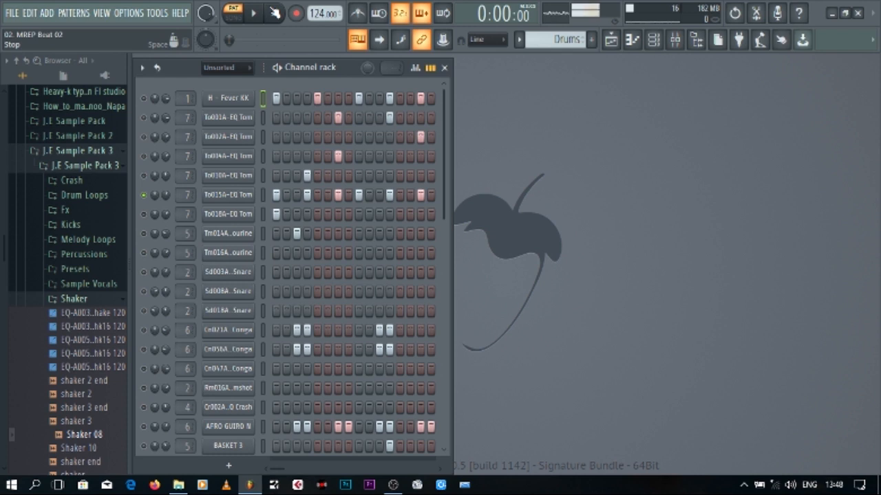
- Unmute the channels from To001A-EQ Tom through the Tm014A tambourine and audition them together in the Drums pattern
{"action": "left_click_drag", "start_coordinate": [148, 165], "coordinate": [151, 127]}
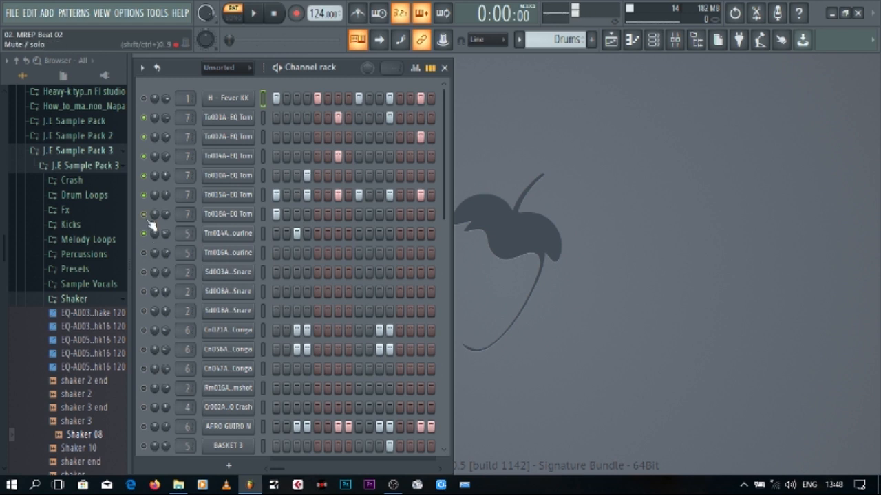
{"action": "left_click", "coordinate": [262, 16]}
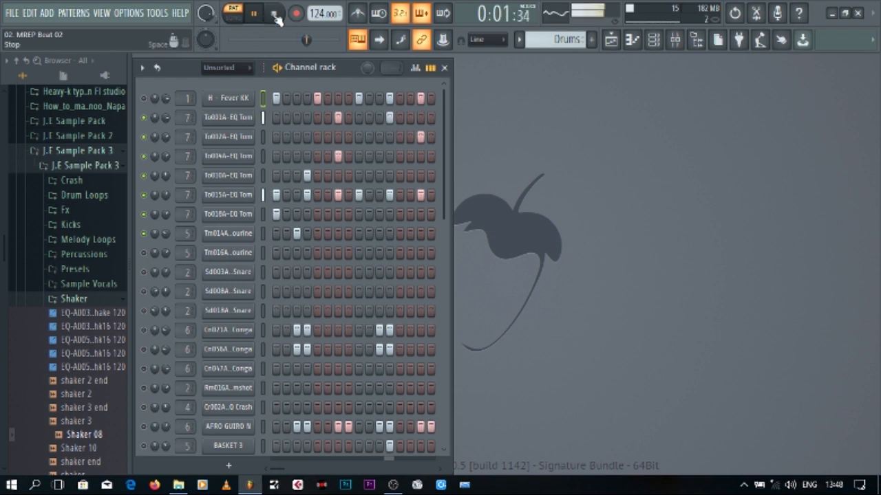
{"action": "left_click", "coordinate": [275, 15]}
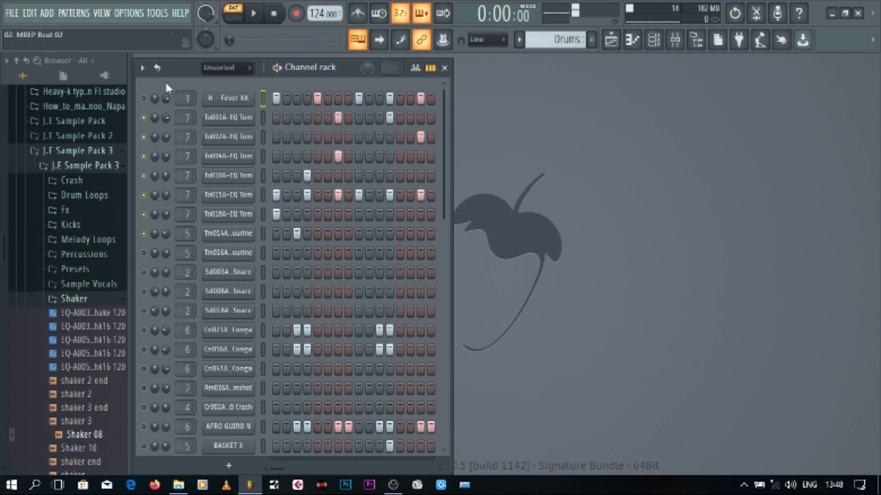
- Clear the solo so every channel is active, and play the full Drums pattern
{"action": "right_click", "coordinate": [145, 124]}
{"action": "left_click", "coordinate": [156, 130]}
{"action": "right_click", "coordinate": [147, 115]}
{"action": "left_click", "coordinate": [163, 120]}
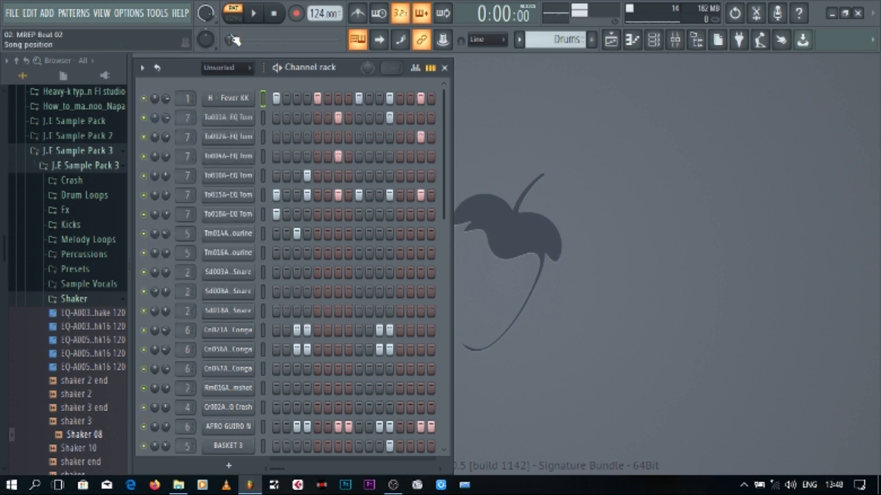
{"action": "left_click", "coordinate": [257, 16]}
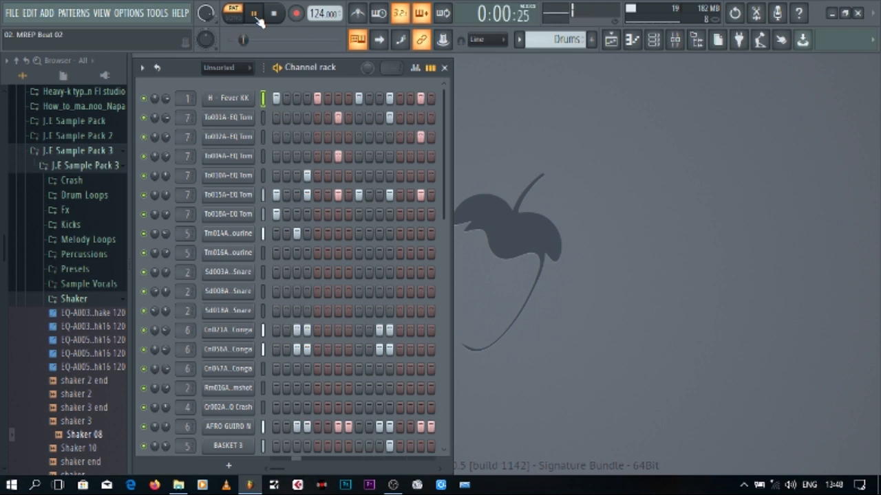
{"action": "left_click", "coordinate": [279, 16]}
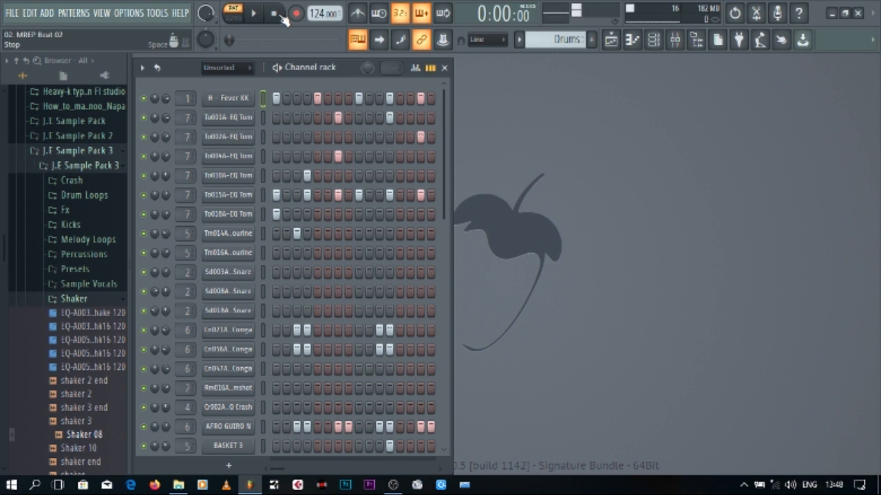
- Switch to the Crash pattern, play it in the channel rack and examine its clips up close in the playlist
{"action": "key", "text": "KP_Add"}
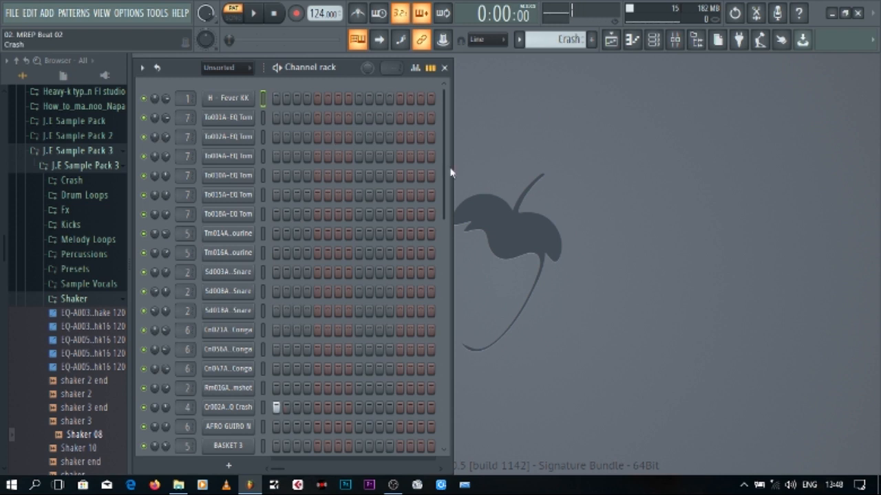
{"action": "left_click_drag", "start_coordinate": [445, 170], "coordinate": [450, 246]}
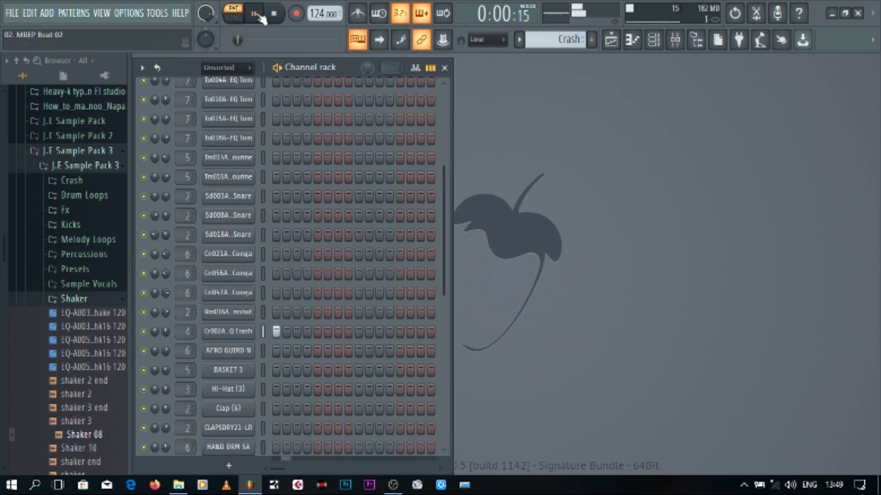
{"action": "left_click", "coordinate": [611, 39]}
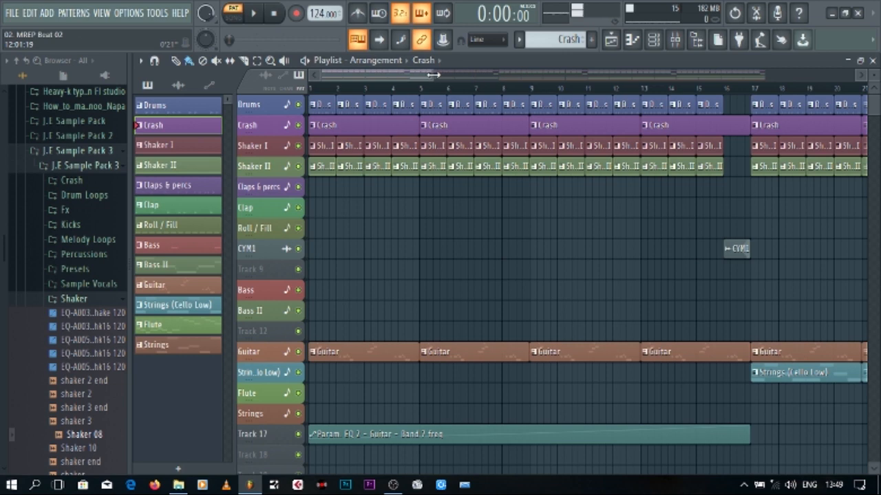
{"action": "scroll", "coordinate": [392, 89], "scroll_direction": "up", "scroll_amount": 3}
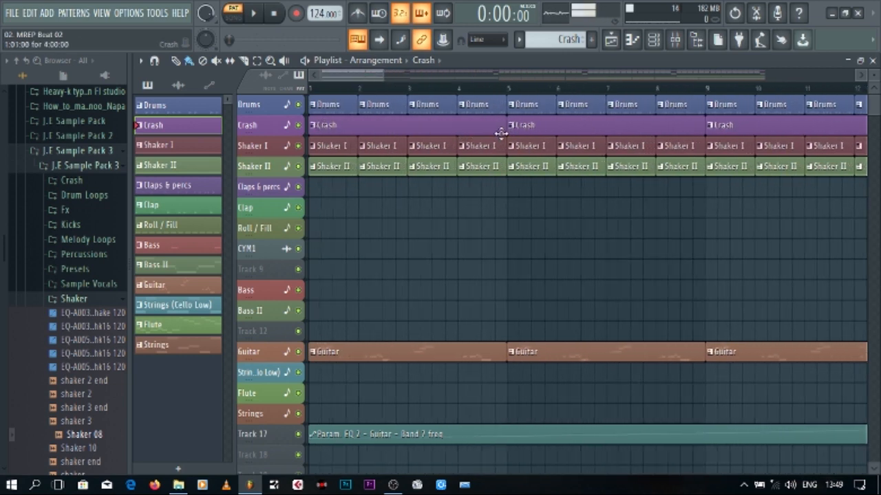
{"action": "mouse_move", "coordinate": [504, 133]}
{"action": "left_mouse_down"}
{"action": "mouse_move", "coordinate": [356, 135]}
{"action": "mouse_move", "coordinate": [506, 138]}
{"action": "left_mouse_up"}
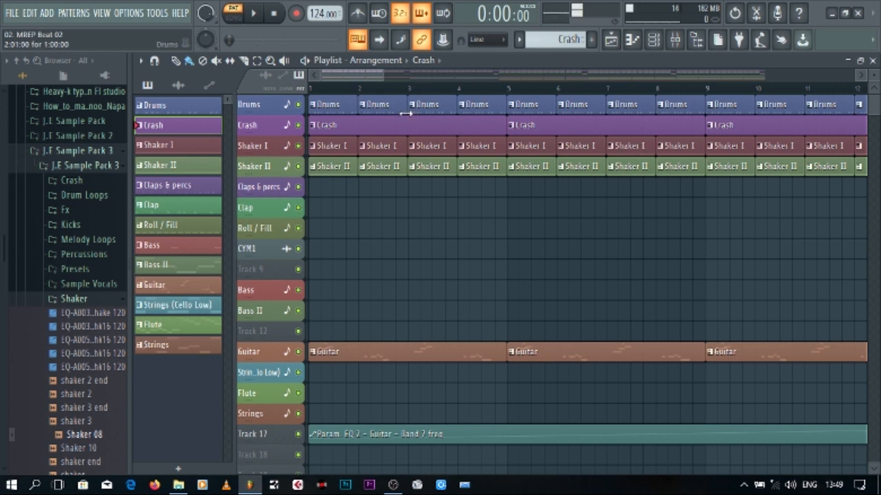
- Select the Shaker I pattern from its playlist clip and play it on its own
{"action": "left_click", "coordinate": [335, 143]}
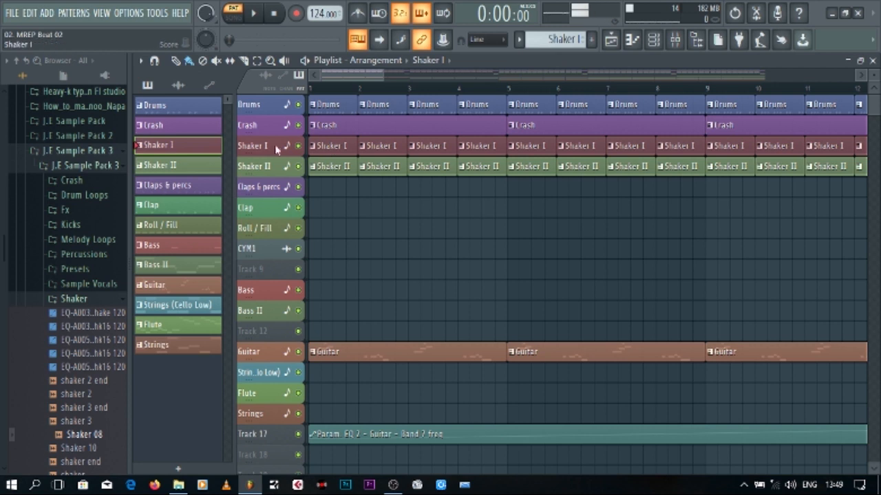
{"action": "left_click", "coordinate": [253, 13]}
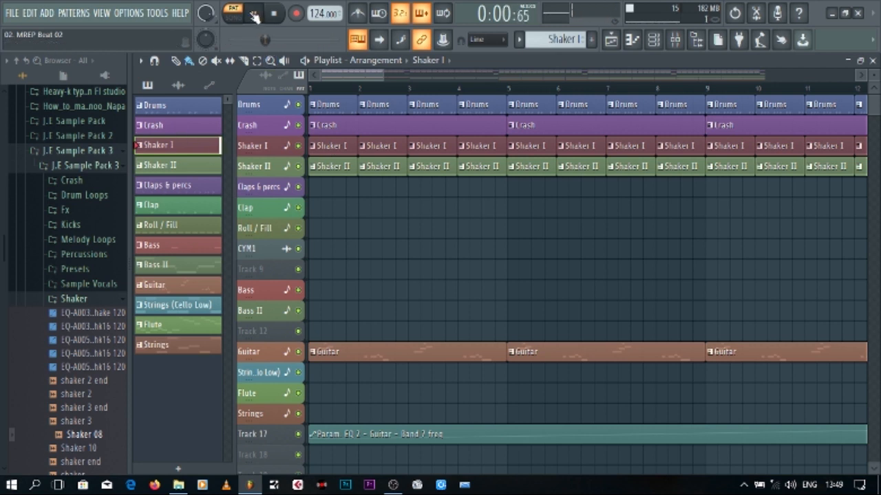
{"action": "left_click", "coordinate": [254, 14]}
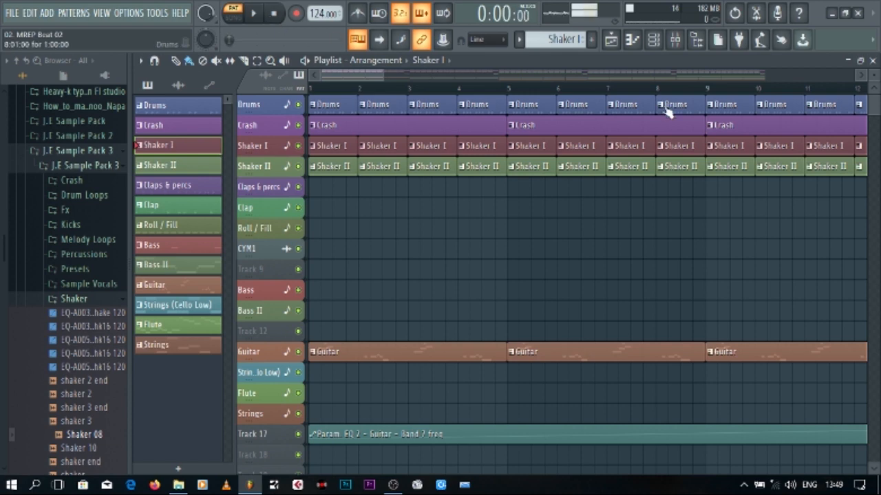
- Close the playlist, open the EQ-A005 03 Shk16 120 shaker channel and examine its Fruity Slicer slicing and time-stretch options
{"action": "left_click", "coordinate": [873, 61]}
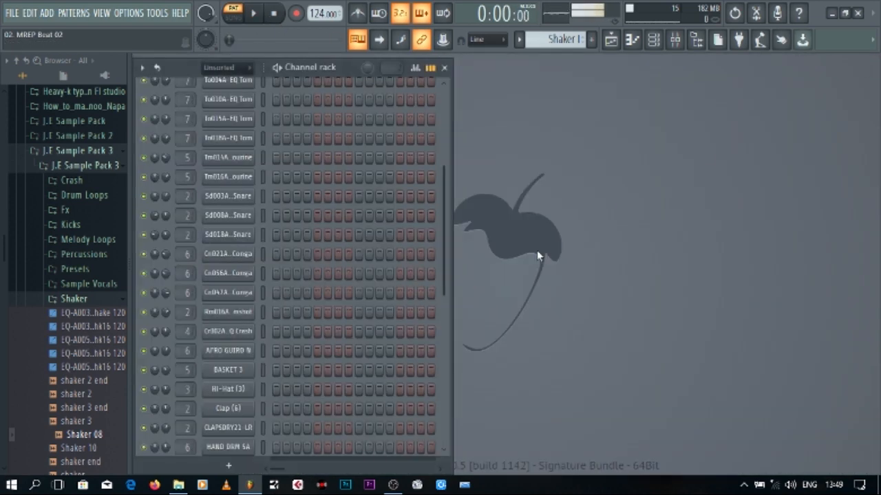
{"action": "left_click_drag", "start_coordinate": [446, 254], "coordinate": [448, 390]}
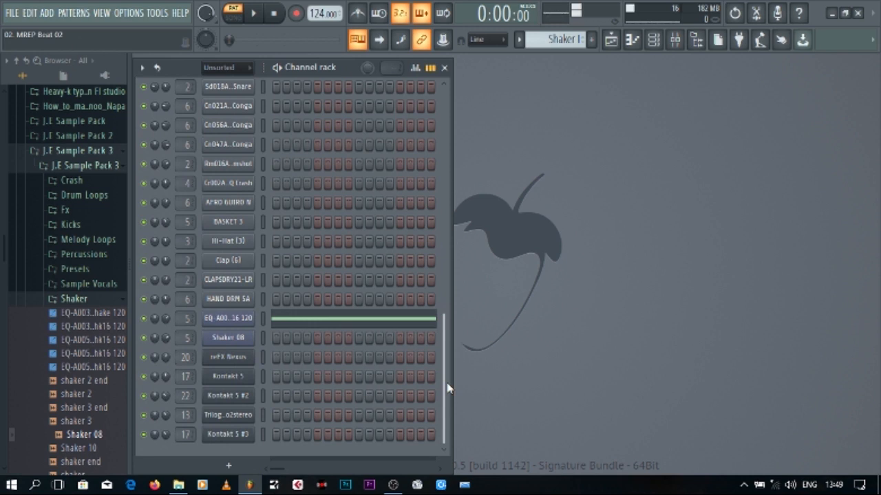
{"action": "left_click", "coordinate": [230, 318]}
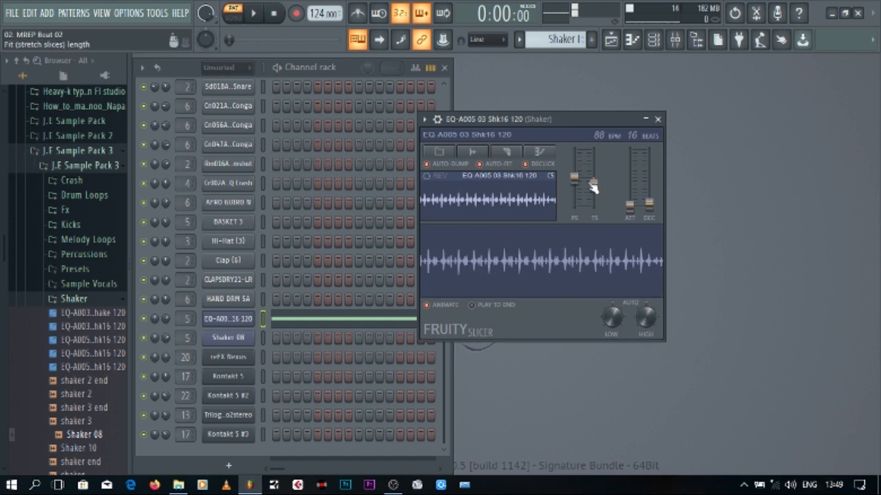
{"action": "left_click", "coordinate": [507, 153]}
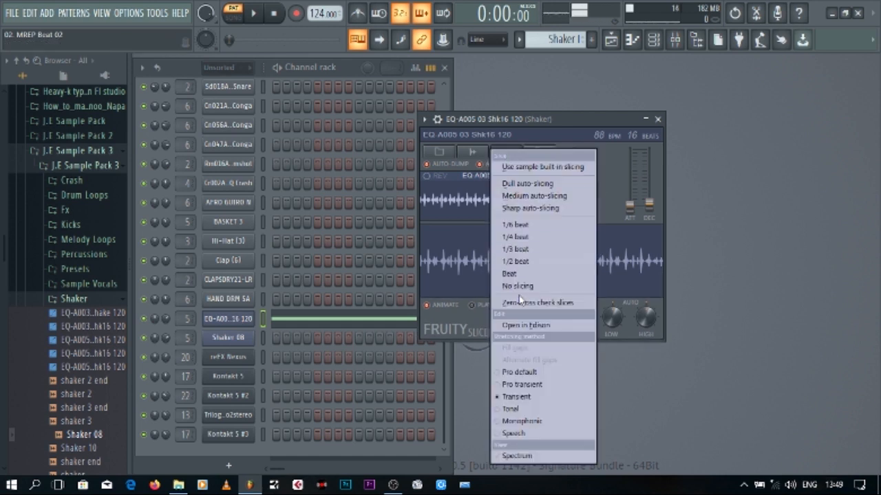
{"action": "left_click", "coordinate": [606, 124]}
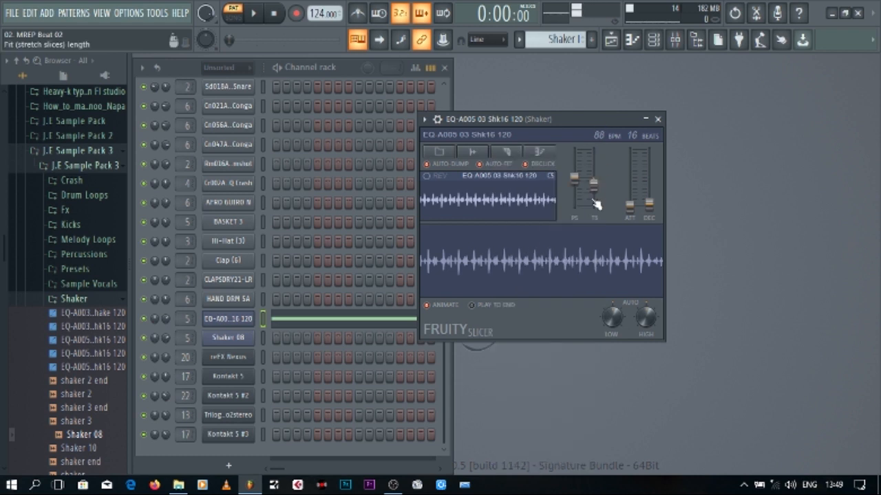
{"action": "right_click", "coordinate": [593, 184]}
{"action": "left_click", "coordinate": [605, 124]}
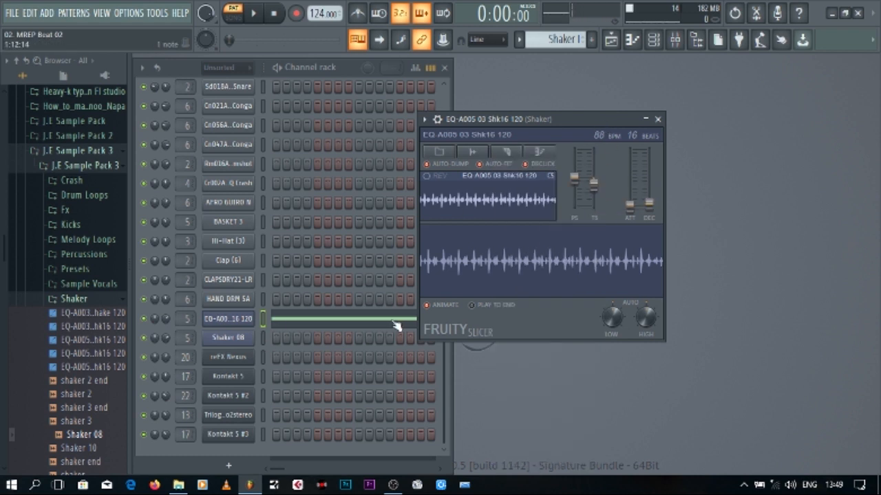
- Examine the Shaker I note in the piano roll, then close the piano roll and the Fruity Slicer window
{"action": "left_click", "coordinate": [337, 320]}
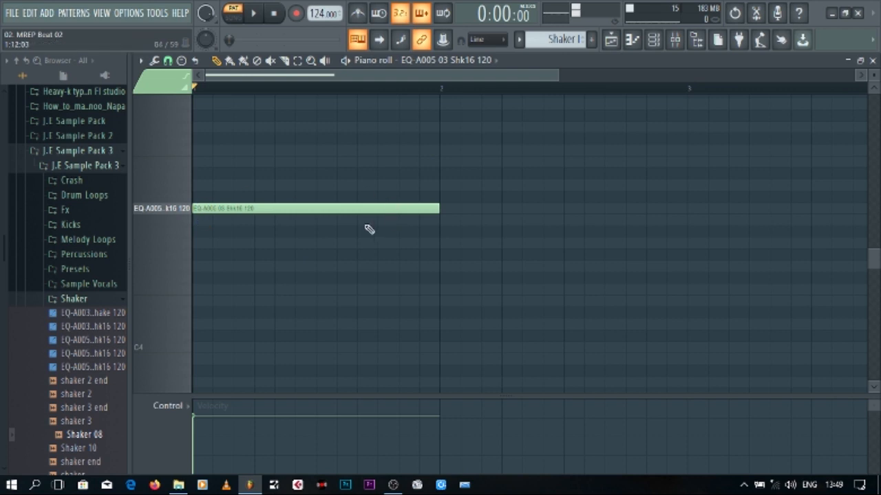
{"action": "left_click", "coordinate": [873, 60]}
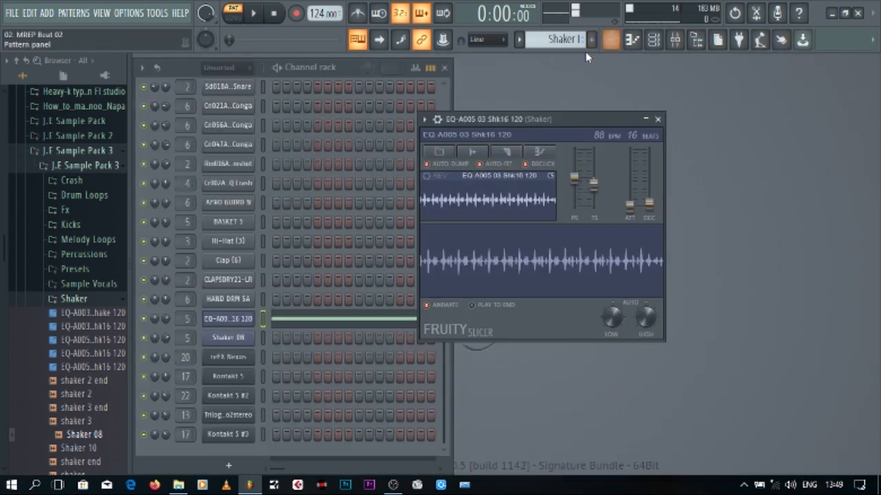
{"action": "left_click", "coordinate": [658, 119]}
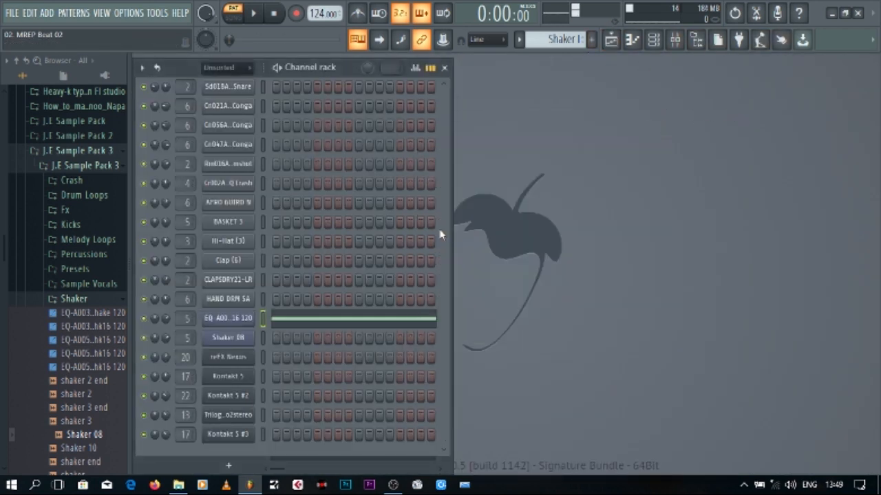
- Switch to the Shaker II pattern, open the Shaker 08 channel's Fruity Slicer, audition the pattern and close the slicer
{"action": "key", "text": "KP_Add"}
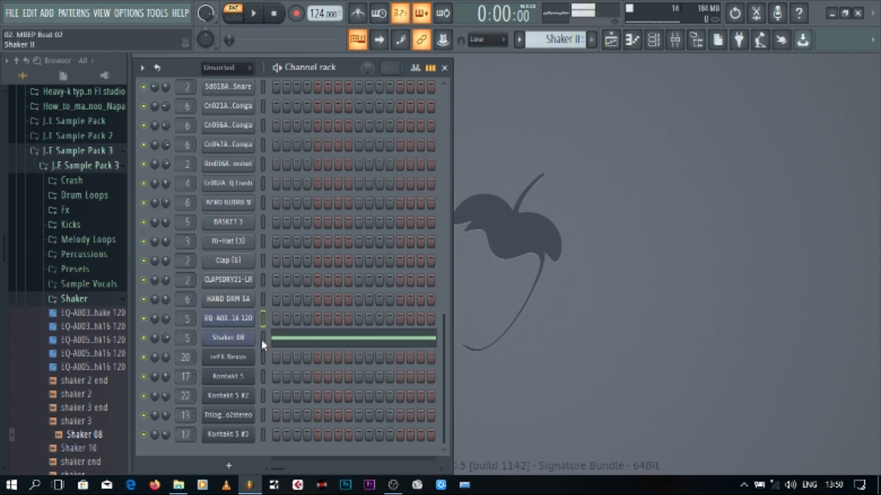
{"action": "left_click", "coordinate": [228, 338]}
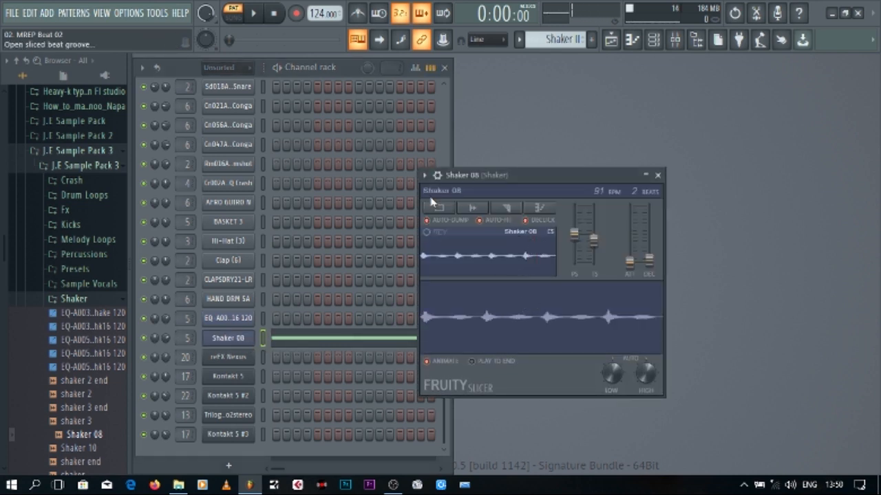
{"action": "left_click", "coordinate": [255, 18]}
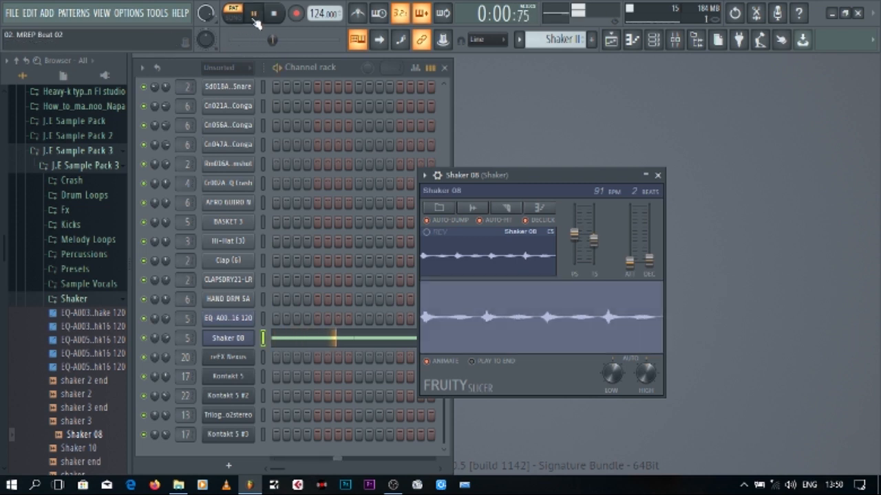
{"action": "left_click", "coordinate": [657, 174]}
{"action": "left_click", "coordinate": [275, 15]}
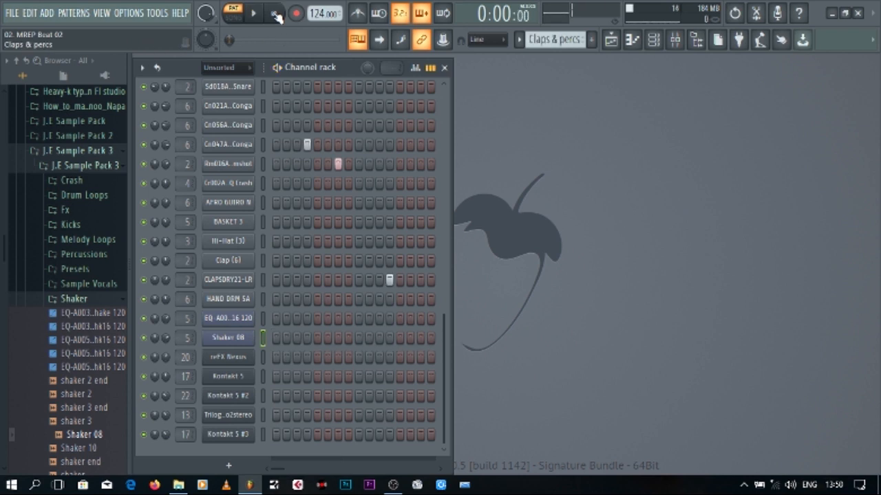
- Widen the channel rack to show 32 steps of the Claps & percs pattern, with its snare and conga channels in view
{"action": "left_click_drag", "start_coordinate": [447, 337], "coordinate": [448, 146]}
{"action": "left_click_drag", "start_coordinate": [452, 137], "coordinate": [619, 147]}
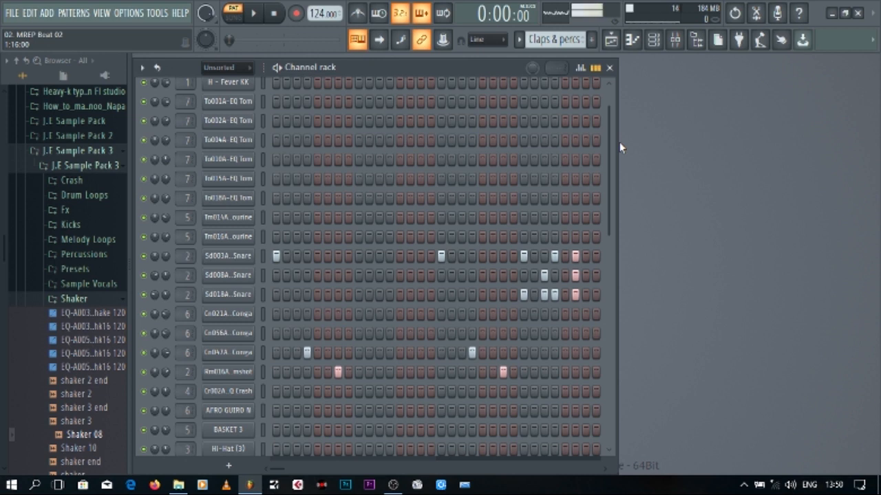
- Audition the Claps & percs pattern with its snare, conga and rimshot hits, and stop playback
{"action": "key", "text": "space"}
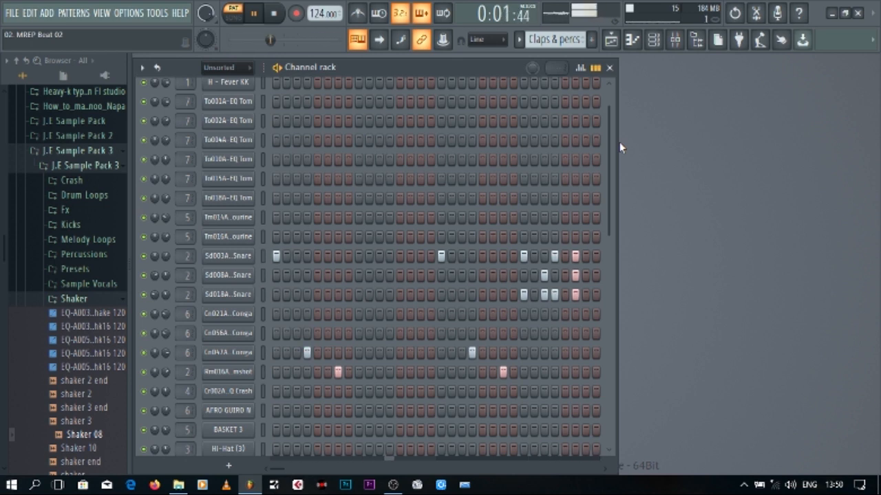
{"action": "key", "text": "space"}
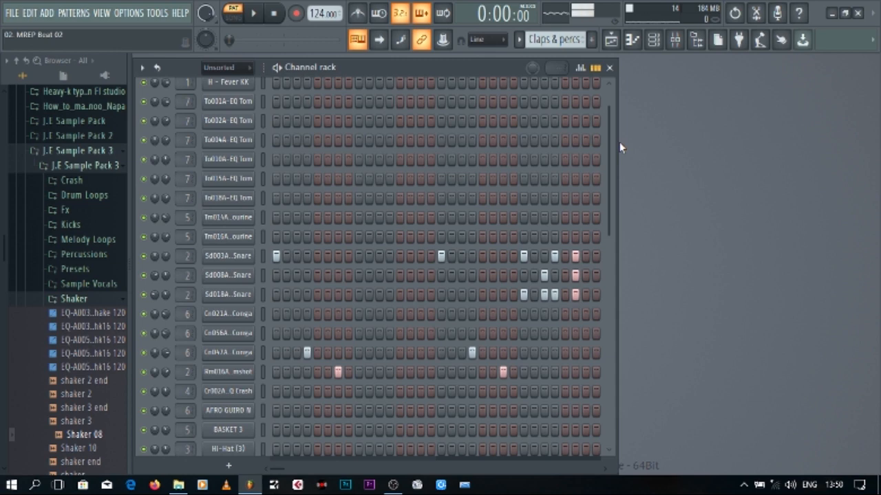
- Switch to the Clap pattern, bring its Hi-Hat (3) and Clap (6) channels into view and audition it
{"action": "key", "text": "Right"}
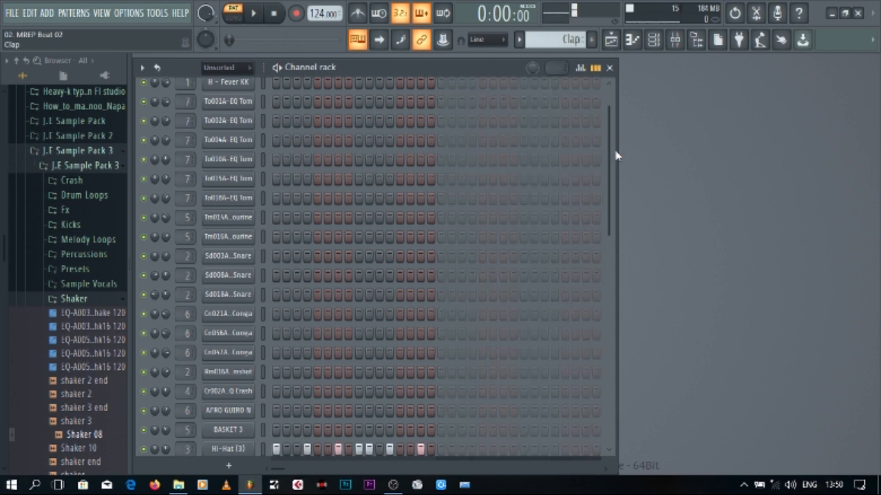
{"action": "left_click_drag", "start_coordinate": [611, 159], "coordinate": [616, 303]}
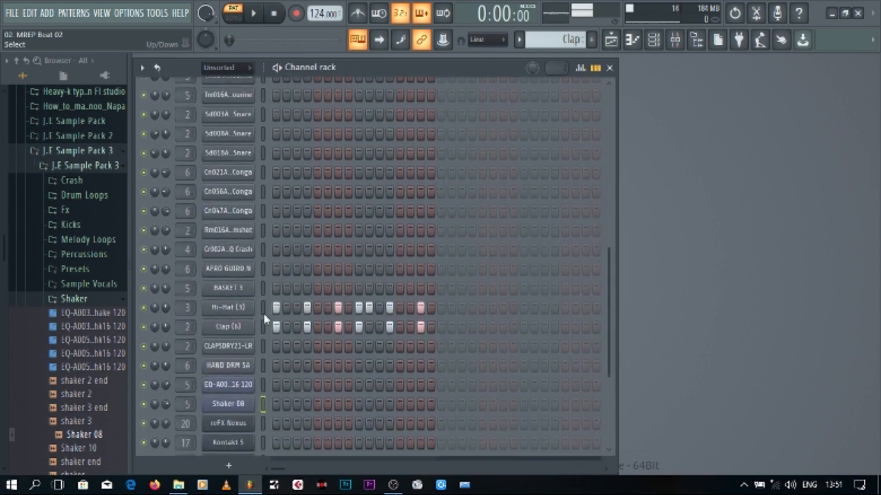
{"action": "left_click", "coordinate": [257, 14]}
{"action": "left_click", "coordinate": [276, 14]}
- Audition the Clap pattern with the Hi-Hat (3) channel muted, and again with that channel unmuted
{"action": "left_click", "coordinate": [143, 307]}
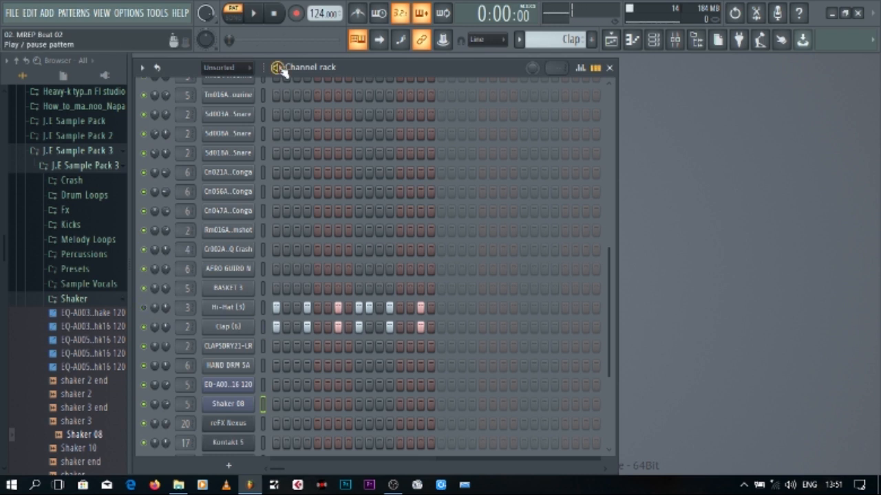
{"action": "left_click", "coordinate": [253, 13]}
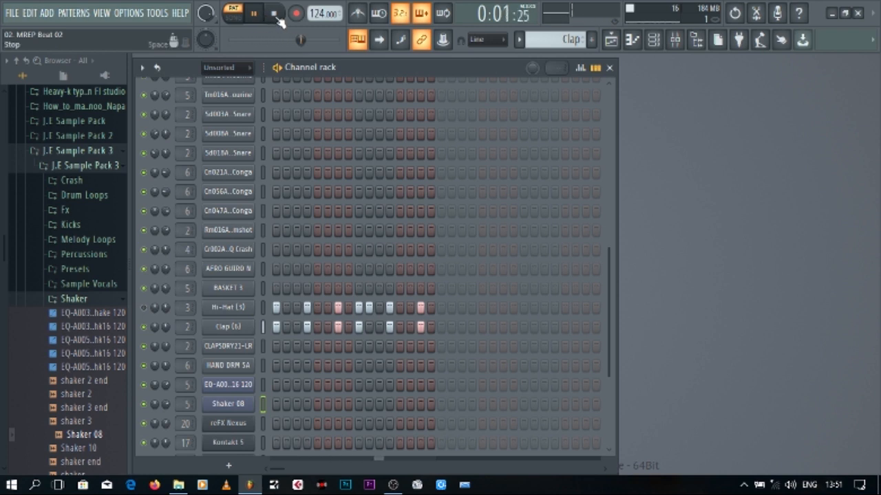
{"action": "left_click", "coordinate": [274, 13]}
{"action": "left_click", "coordinate": [143, 307]}
{"action": "left_click", "coordinate": [258, 13]}
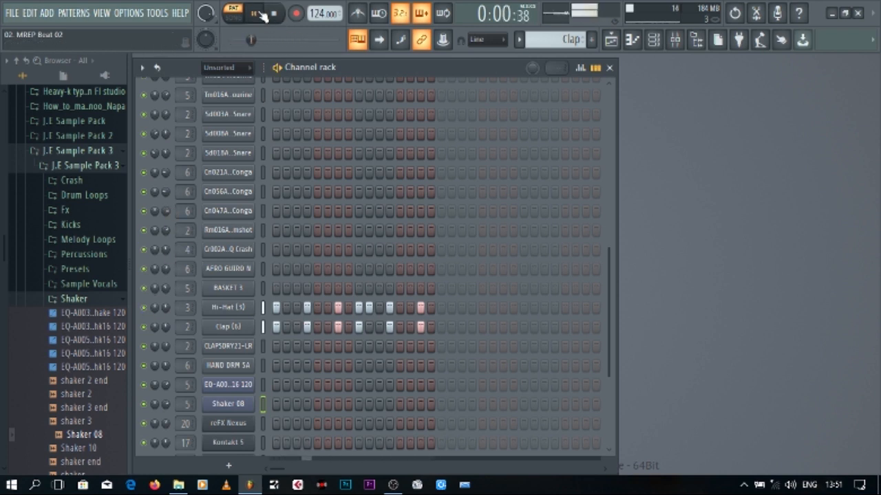
{"action": "left_click", "coordinate": [277, 16]}
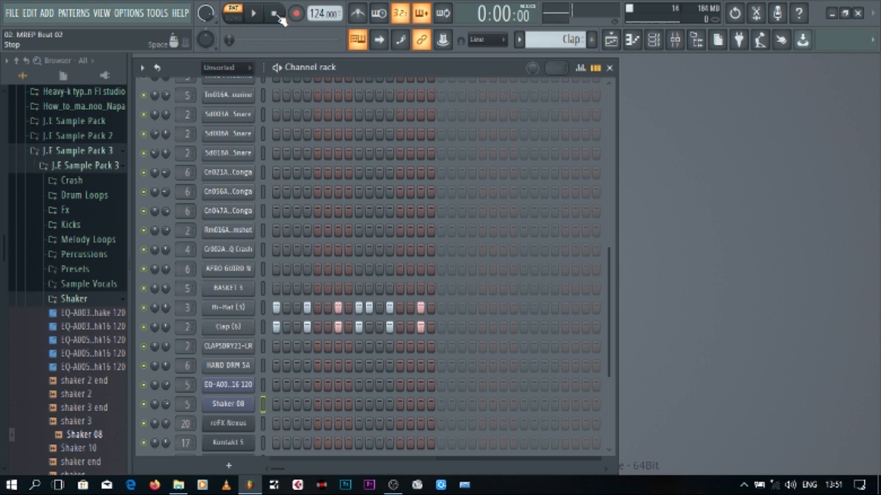
- Switch to the Roll / Fill pattern, open the HAND DRM 5A notes in the piano roll and set the snap to Step
{"action": "key", "text": "KP_Add"}
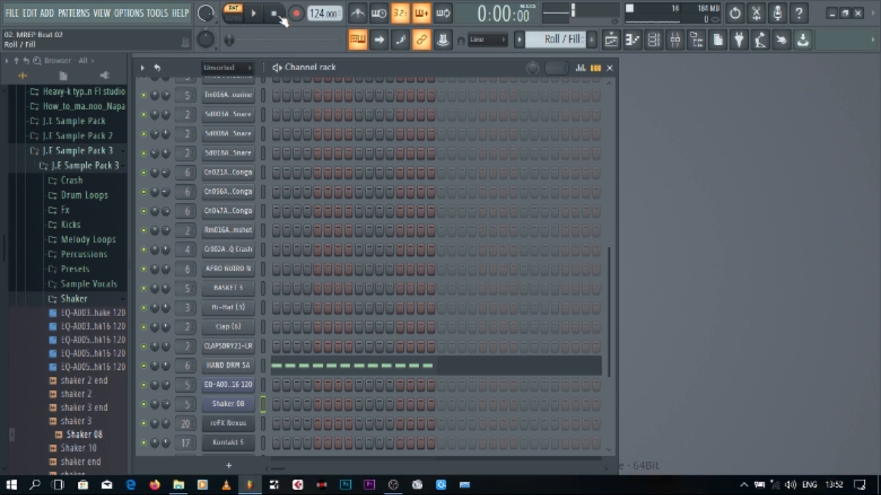
{"action": "left_click", "coordinate": [364, 367]}
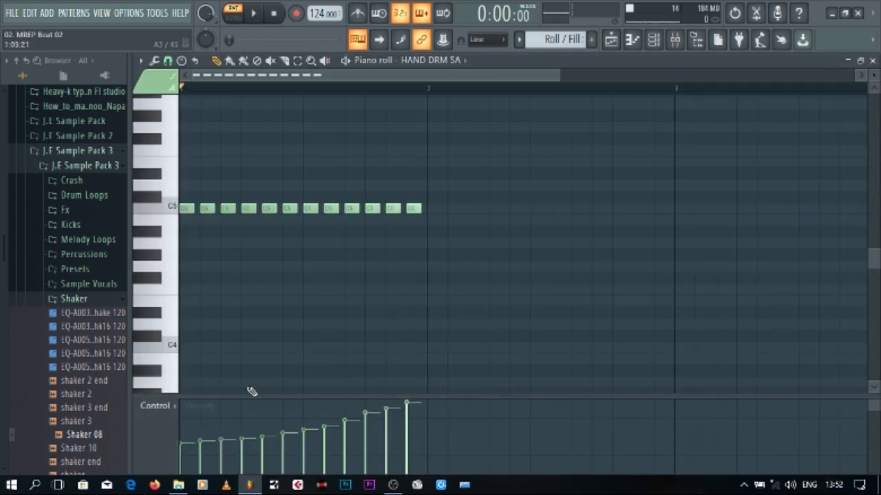
{"action": "left_click", "coordinate": [168, 61]}
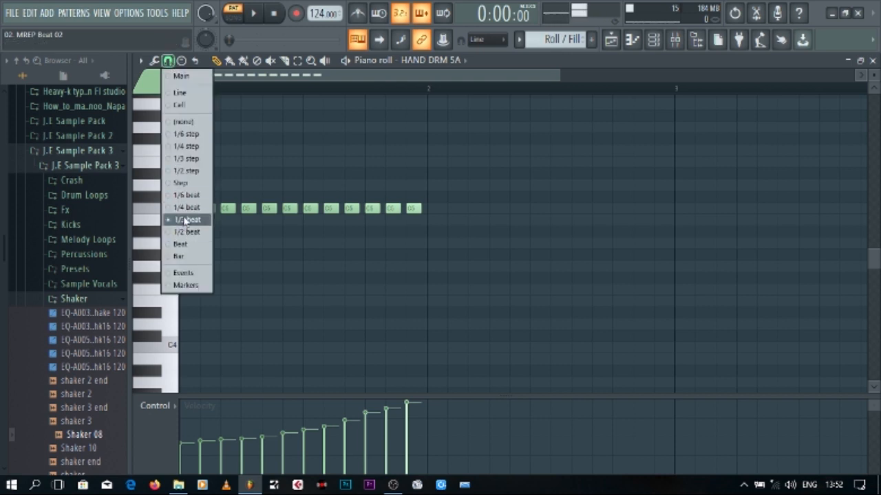
{"action": "left_click", "coordinate": [187, 183]}
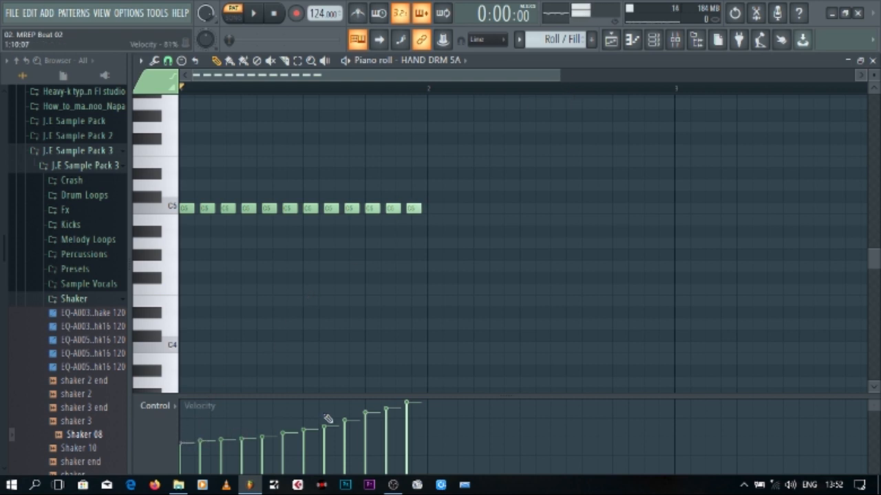
- Audition the Roll / Fill pattern and close the piano roll
{"action": "left_click", "coordinate": [255, 15]}
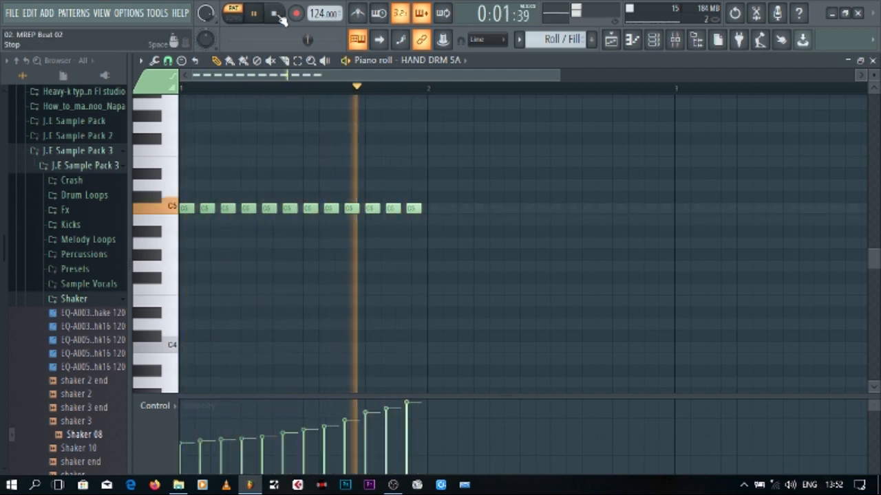
{"action": "left_click", "coordinate": [278, 16]}
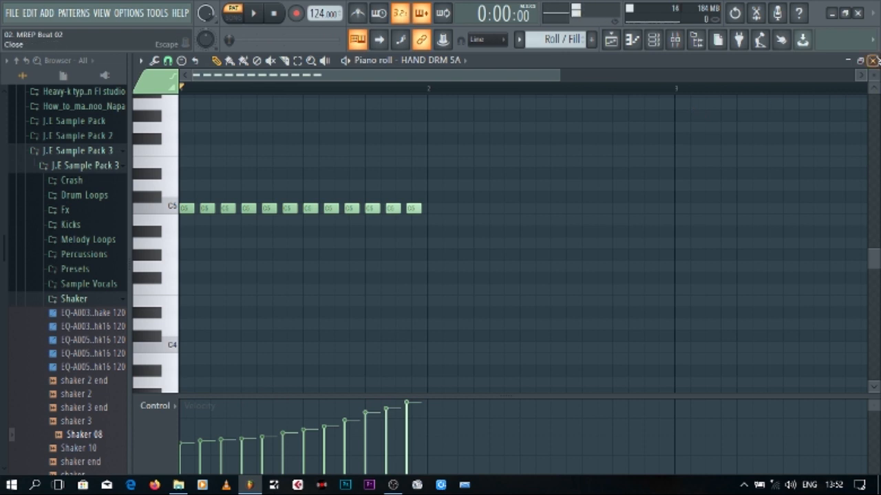
{"action": "left_click", "coordinate": [874, 61]}
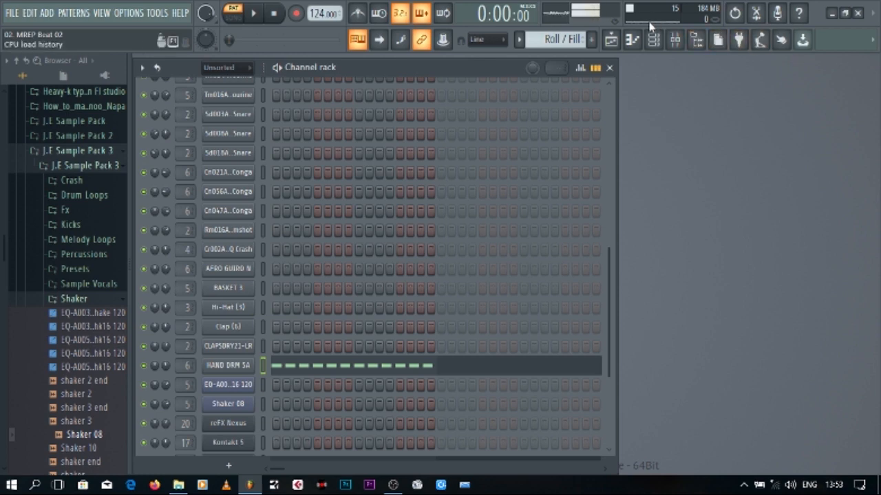
- Show bars 1 to 57 of the playlist and select the CYM1 clip under the first Roll / Fill clip
{"action": "left_click", "coordinate": [611, 39]}
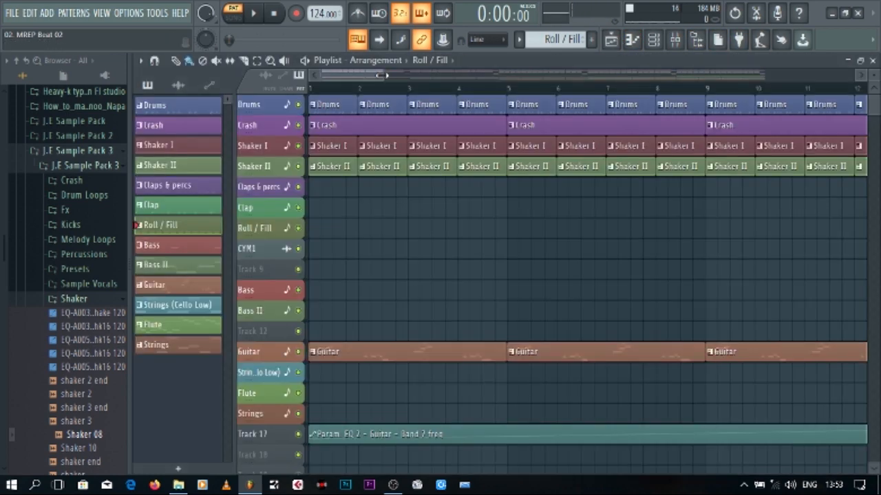
{"action": "left_click_drag", "start_coordinate": [381, 75], "coordinate": [637, 75]}
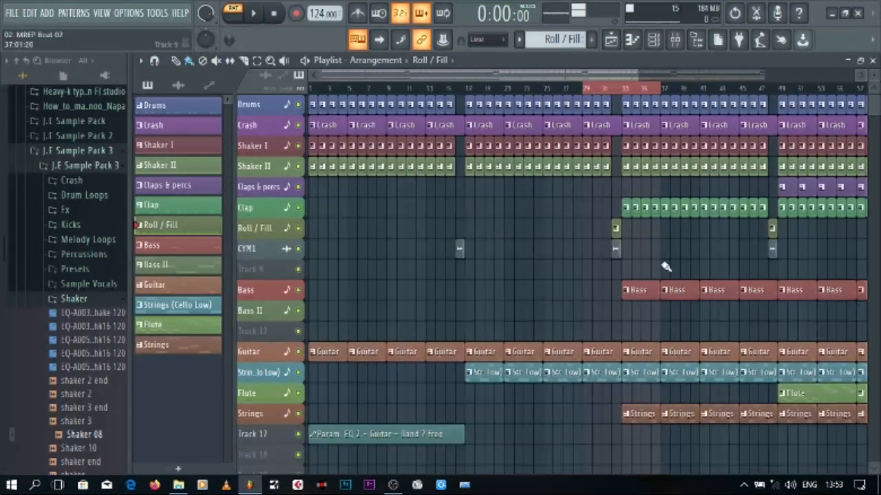
{"action": "left_click", "coordinate": [617, 254]}
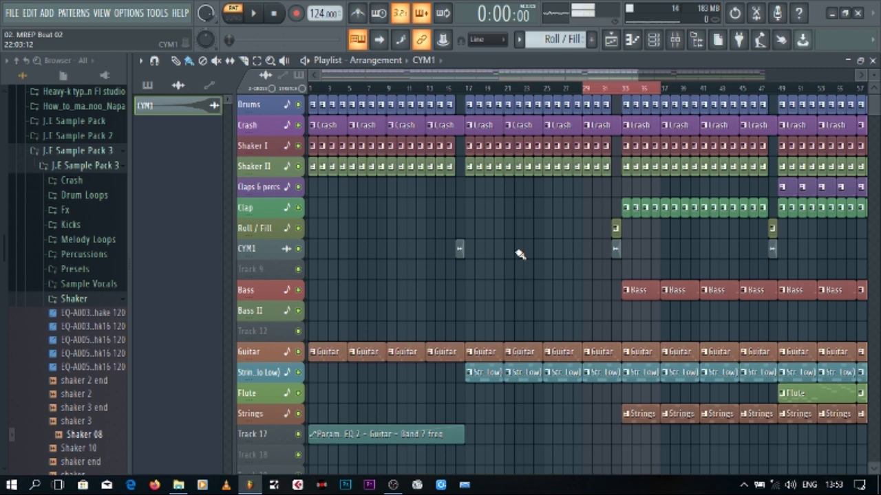
- Check the bus tracks in the mixer and audition the song from bar 29 into the clap section
{"action": "left_click", "coordinate": [654, 40]}
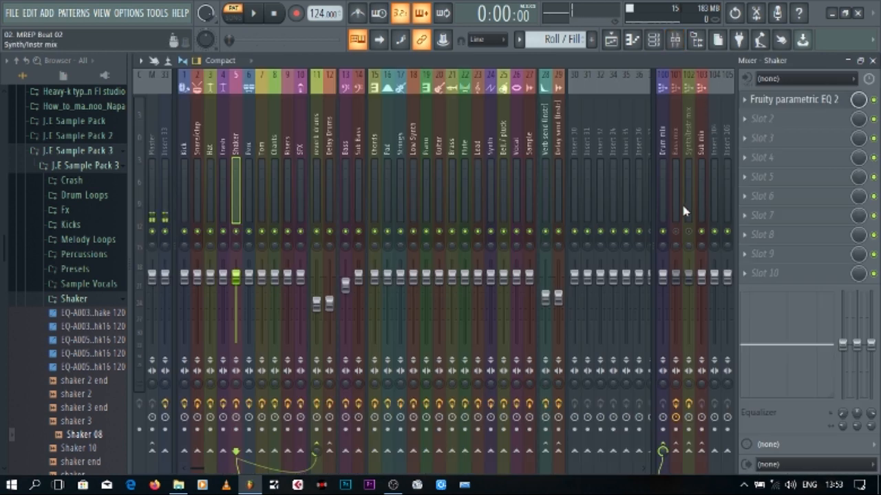
{"action": "left_click", "coordinate": [873, 60]}
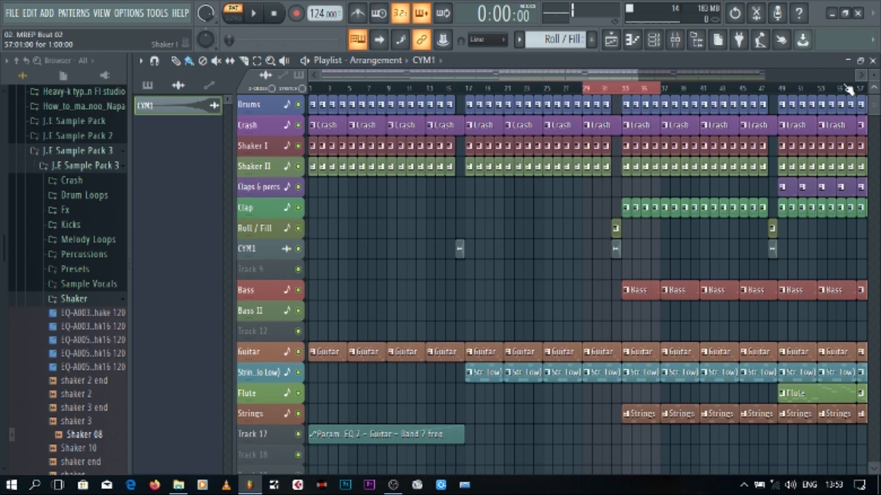
{"action": "left_click", "coordinate": [584, 88]}
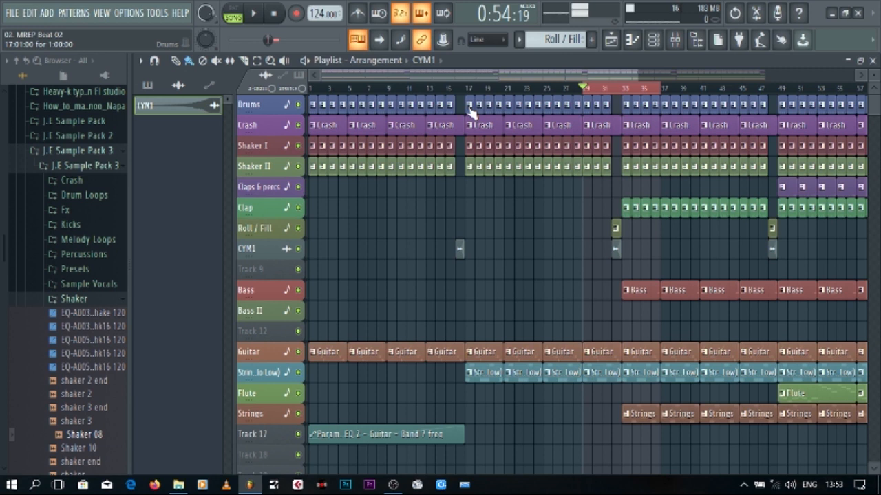
{"action": "key", "text": "space"}
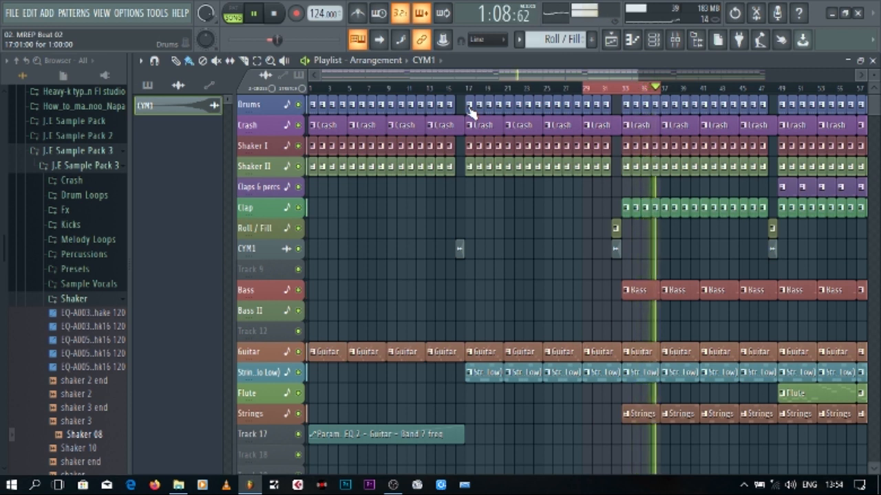
{"action": "key", "text": "space"}
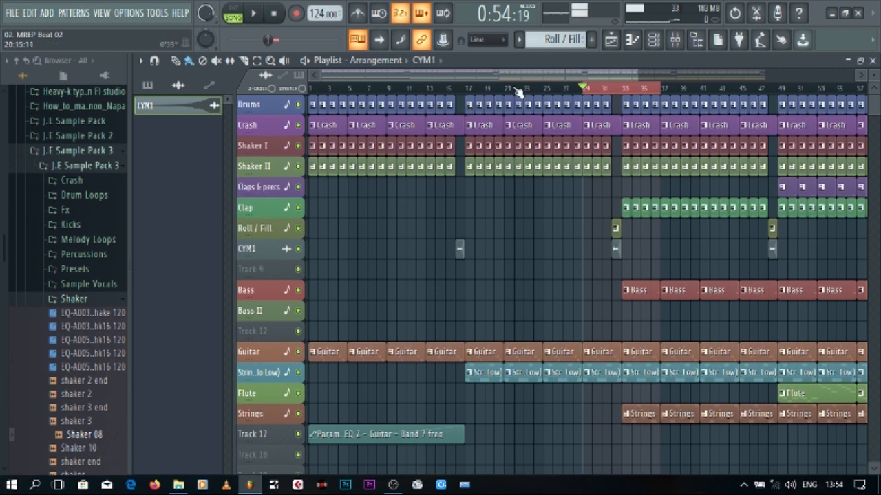
- Set the playlist time selection to bars 45 to 55, audition the song from bar 45 and deselect the clips
{"action": "left_click_drag", "start_coordinate": [662, 95], "coordinate": [839, 101]}
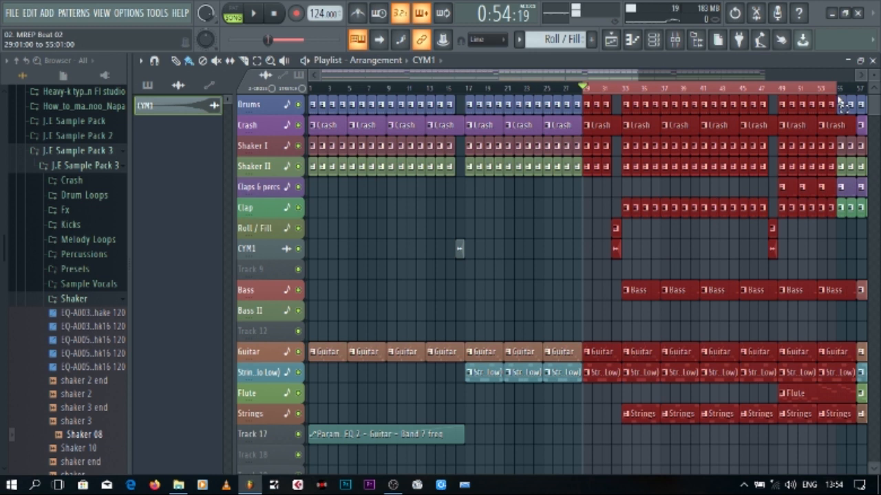
{"action": "mouse_move", "coordinate": [584, 96]}
{"action": "left_mouse_down"}
{"action": "mouse_move", "coordinate": [762, 90]}
{"action": "mouse_move", "coordinate": [737, 94]}
{"action": "left_mouse_up"}
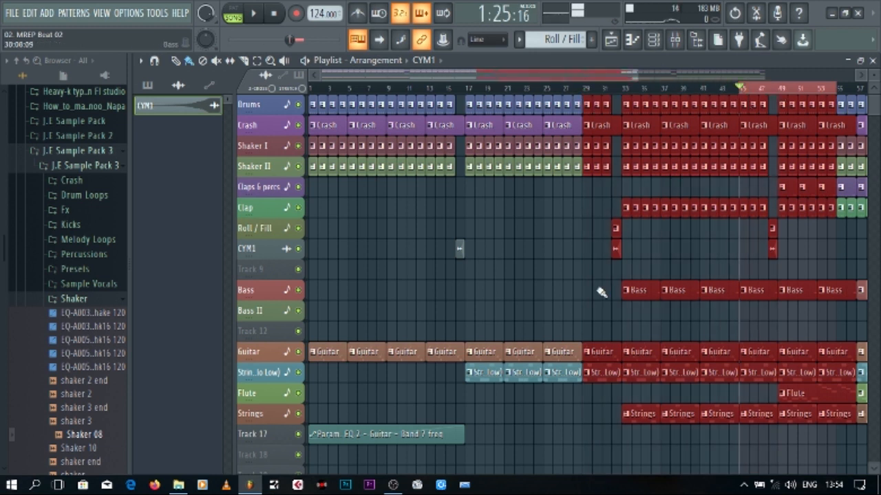
{"action": "left_click_drag", "start_coordinate": [609, 80], "coordinate": [667, 81]}
{"action": "key", "text": "space"}
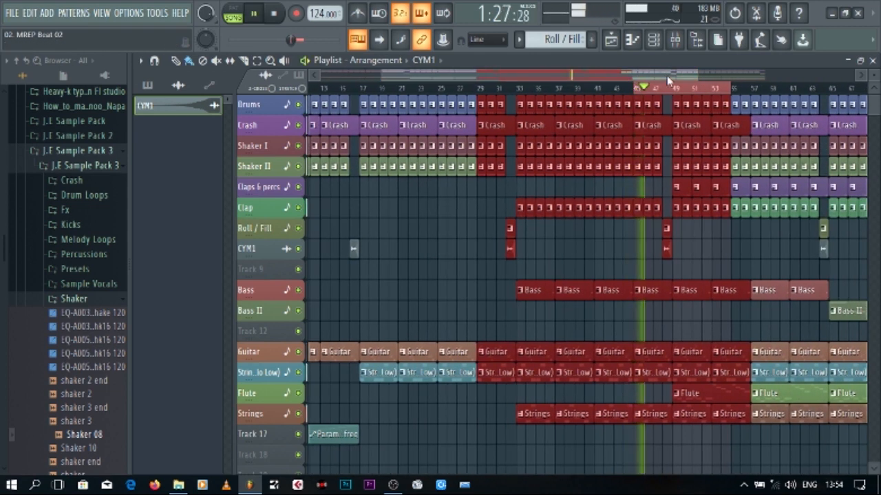
{"action": "left_click", "coordinate": [587, 245], "text": "ctrl"}
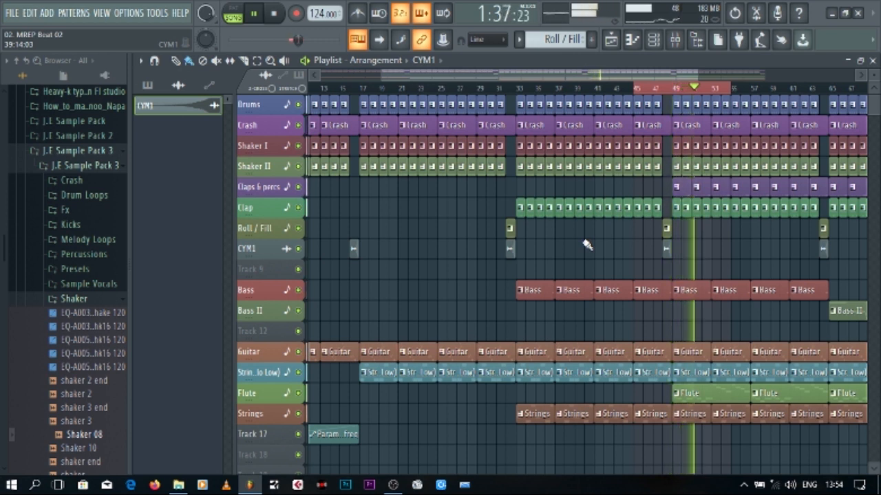
{"action": "left_click", "coordinate": [277, 19]}
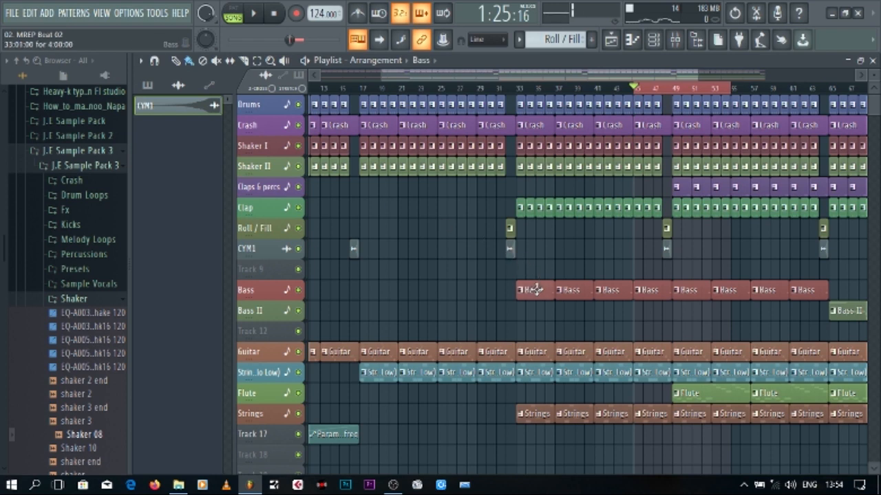
- Switch to pattern mode and unmute the Bass mix and Synth/Instr mix tracks in the mixer, closing it when done
{"action": "left_click", "coordinate": [675, 41]}
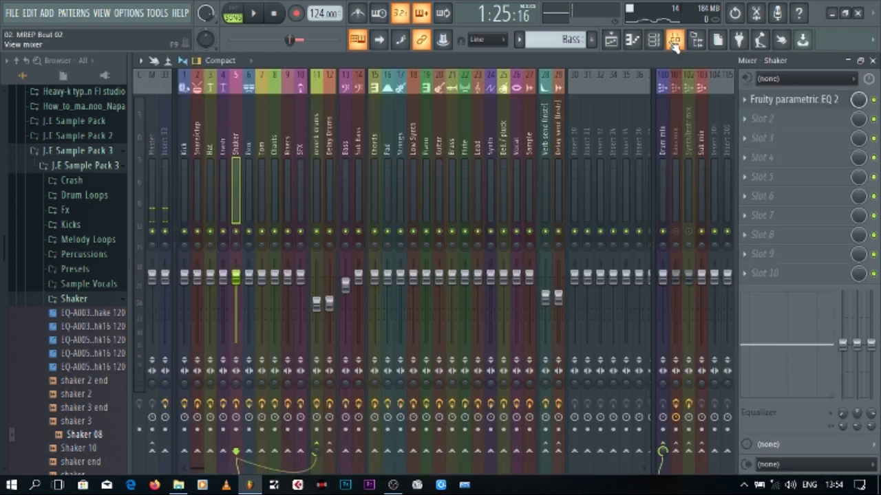
{"action": "left_click", "coordinate": [234, 16]}
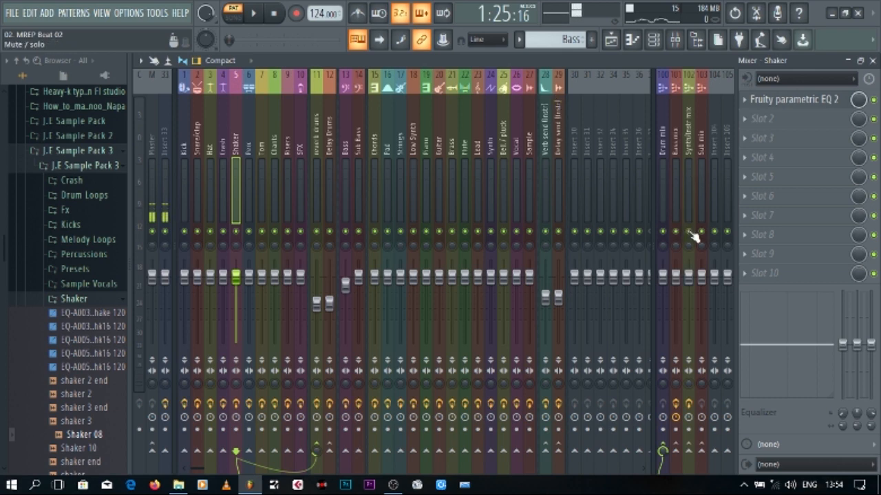
{"action": "left_click", "coordinate": [873, 60]}
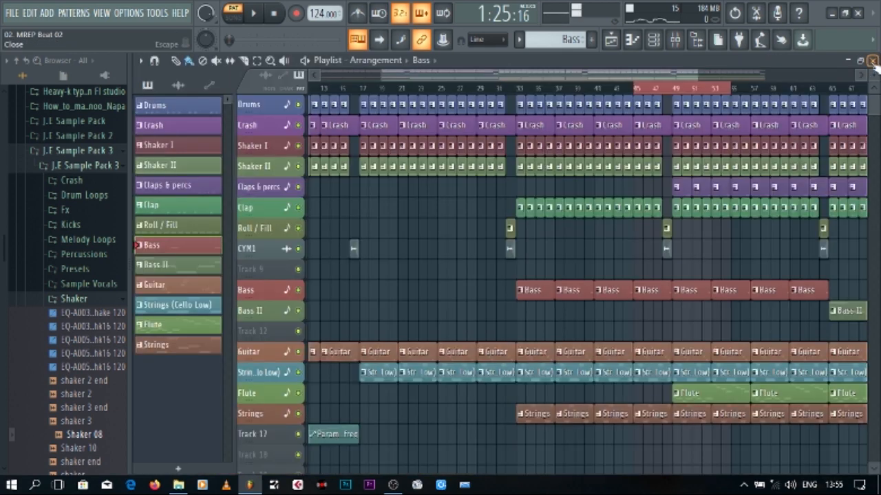
- Close the playlist and open the Bass pattern's Trilogy stereo2stereo notes in the piano roll, showing the first four bars
{"action": "left_click", "coordinate": [871, 60]}
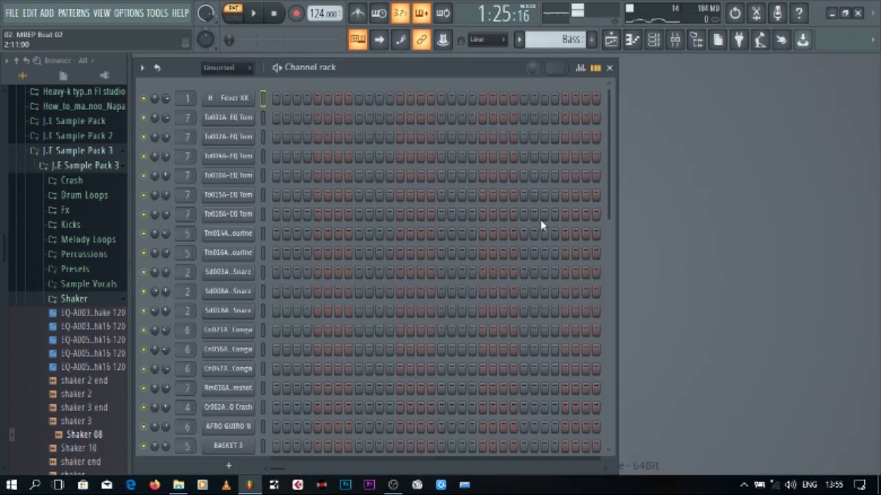
{"action": "scroll", "coordinate": [605, 307], "scroll_direction": "down", "scroll_amount": 5}
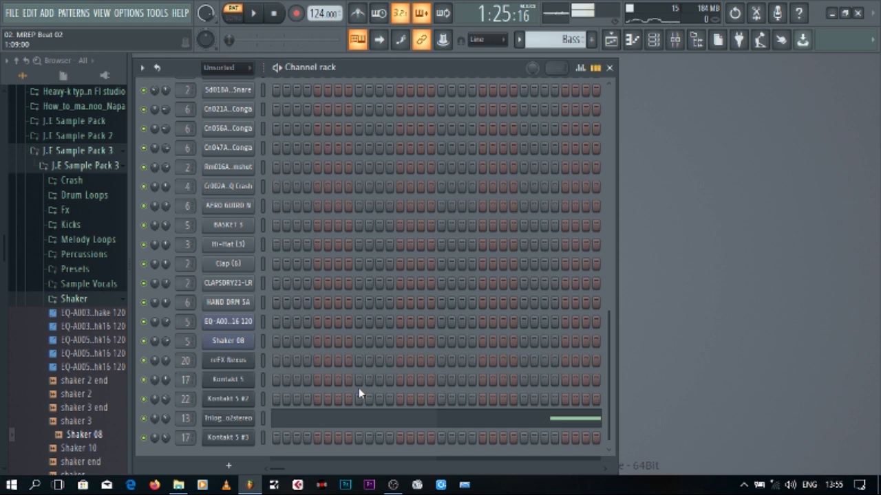
{"action": "left_click", "coordinate": [390, 420]}
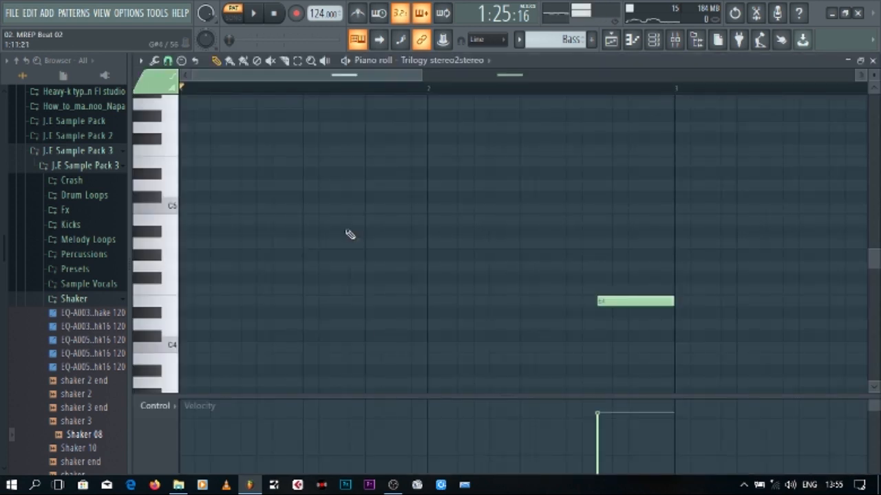
{"action": "left_click_drag", "start_coordinate": [422, 75], "coordinate": [585, 77]}
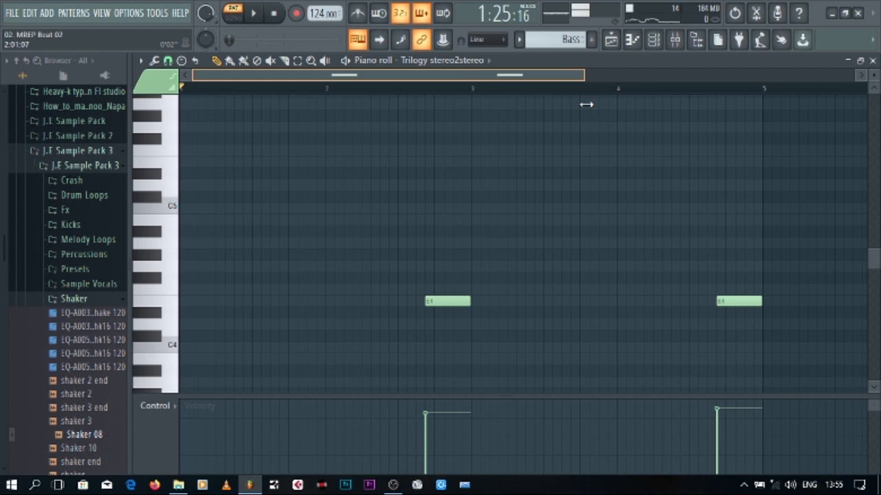
- Audition the Bass pattern while viewing its Trilogy notes, and close the piano roll
{"action": "key", "text": "space"}
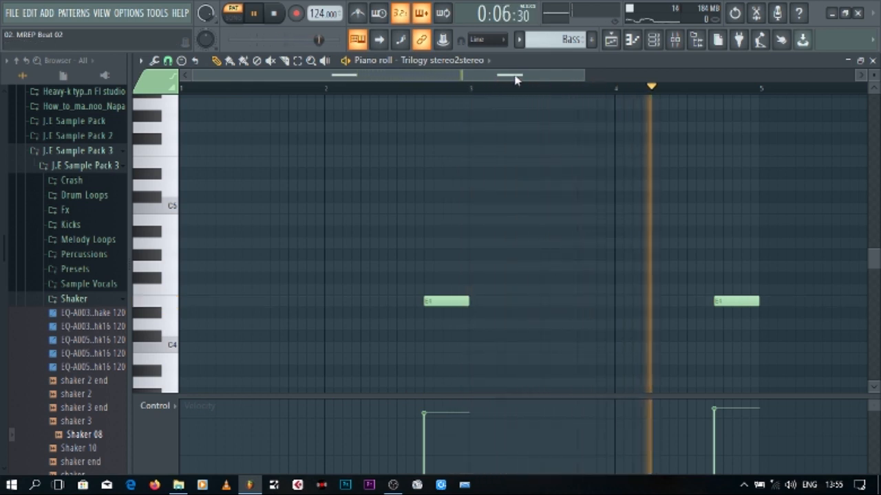
{"action": "key", "text": "space"}
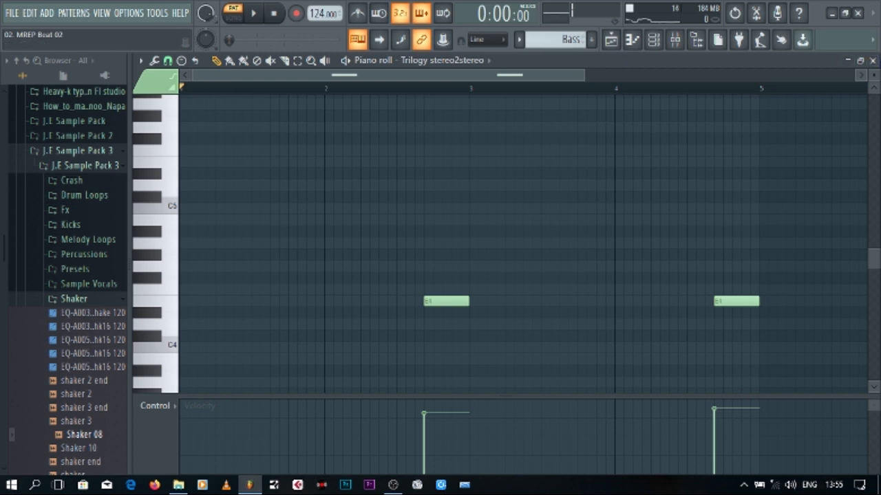
{"action": "left_click", "coordinate": [872, 60]}
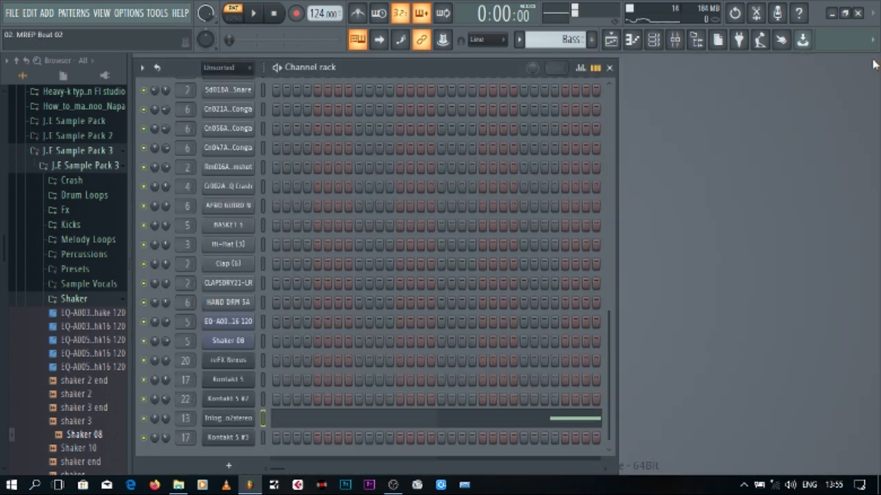
- Audition the Bass II pattern with all its notes shown in the piano roll, and check the Trilogy channel's preset
{"action": "key", "text": "KP_Add"}
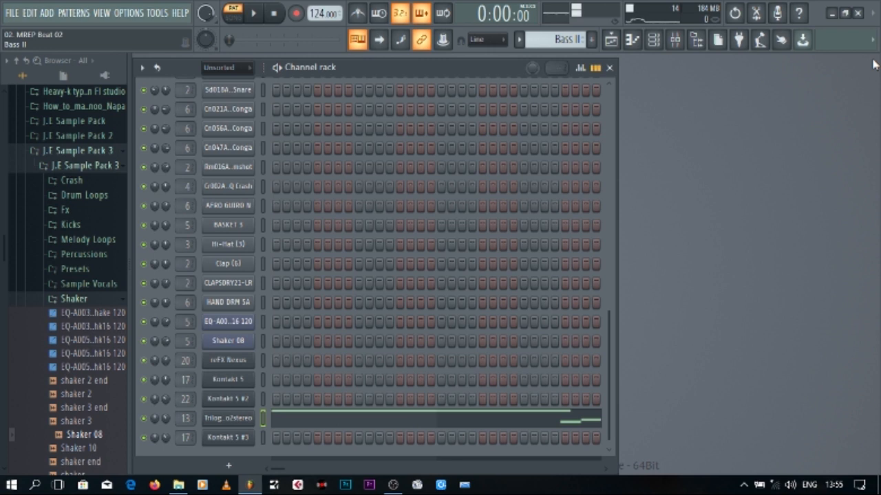
{"action": "key", "text": "space"}
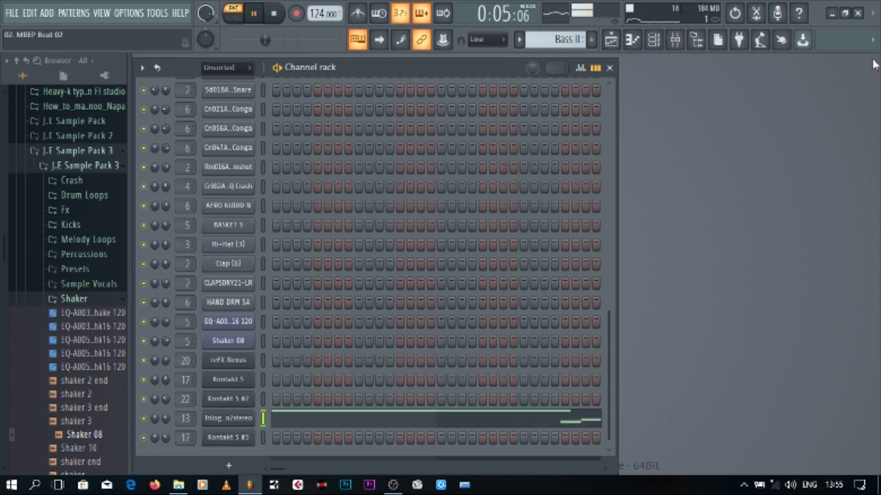
{"action": "left_click", "coordinate": [491, 421]}
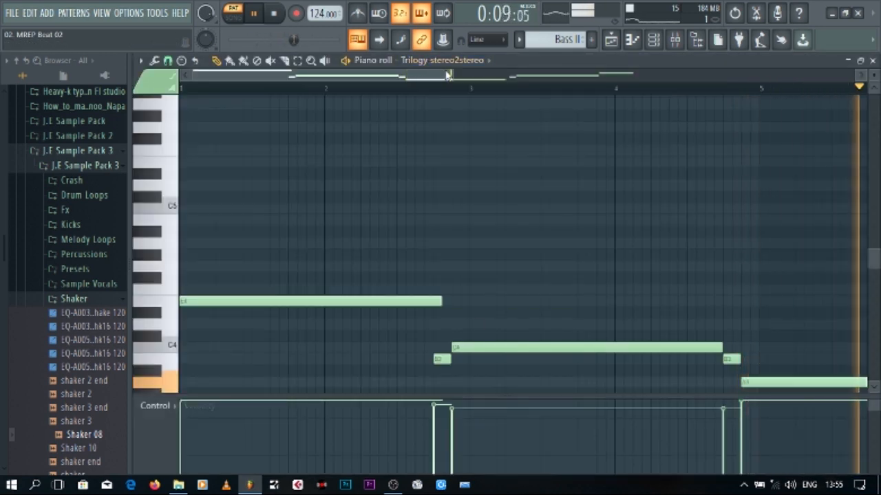
{"action": "left_click_drag", "start_coordinate": [448, 75], "coordinate": [776, 128]}
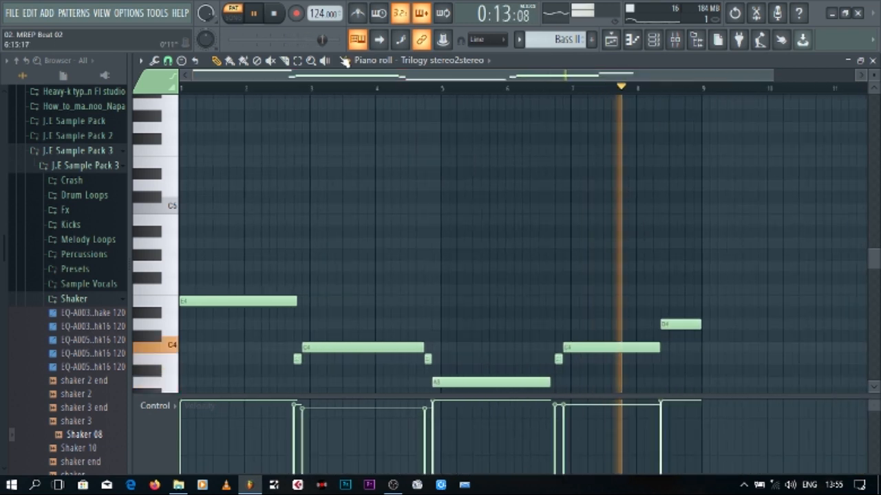
{"action": "left_click", "coordinate": [275, 16]}
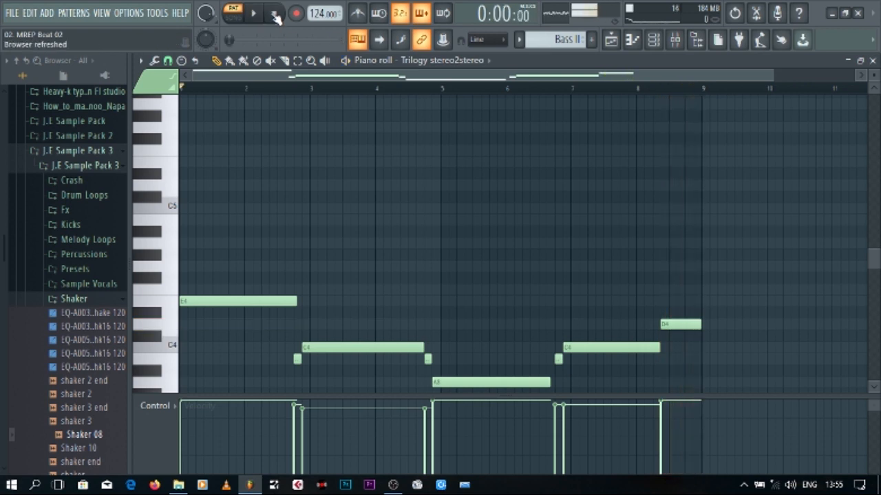
{"action": "left_click", "coordinate": [872, 60]}
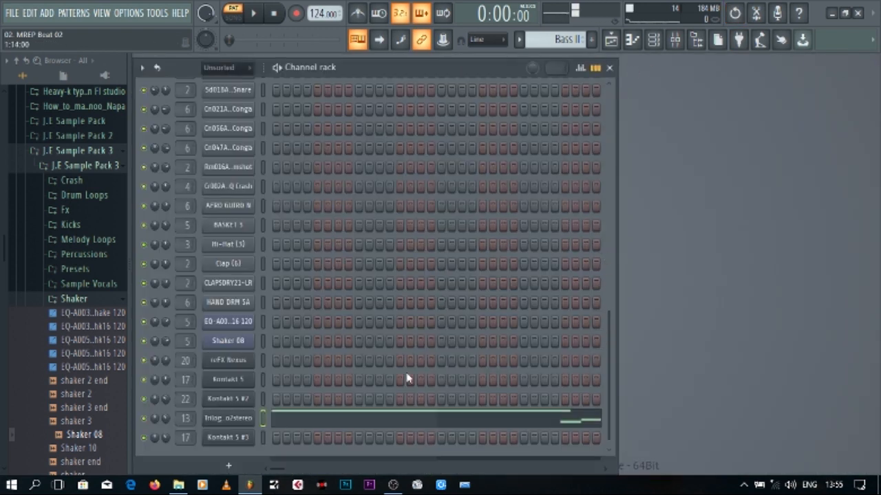
{"action": "left_click", "coordinate": [247, 418]}
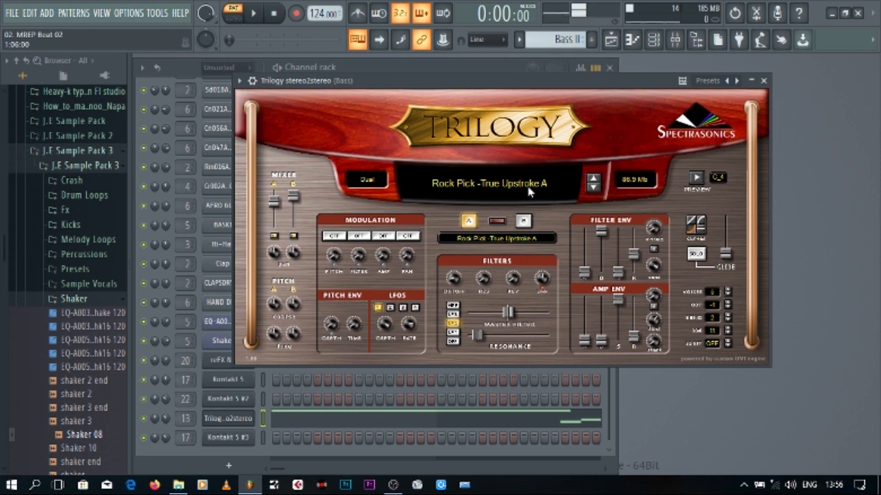
{"action": "left_click", "coordinate": [765, 81]}
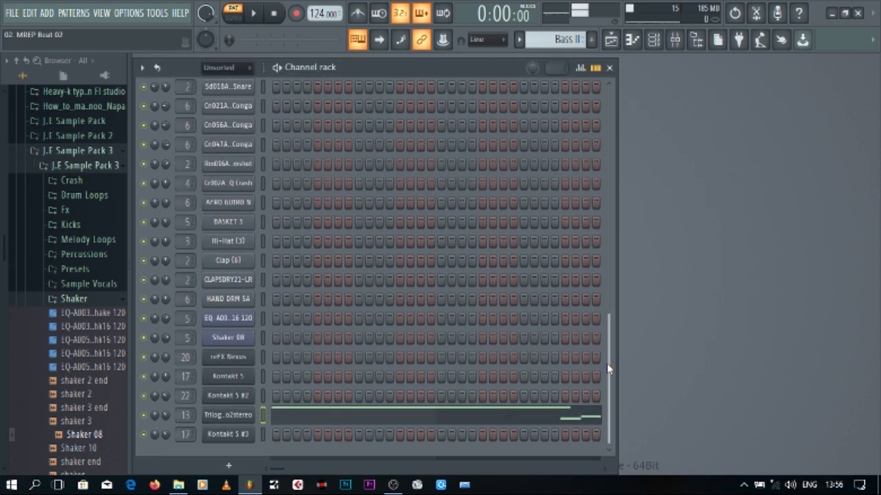
- Audition the Guitar pattern with its reFX Nexus notes shown in the piano roll, and check the channel's Nexus preset
{"action": "key", "text": "KP_Add"}
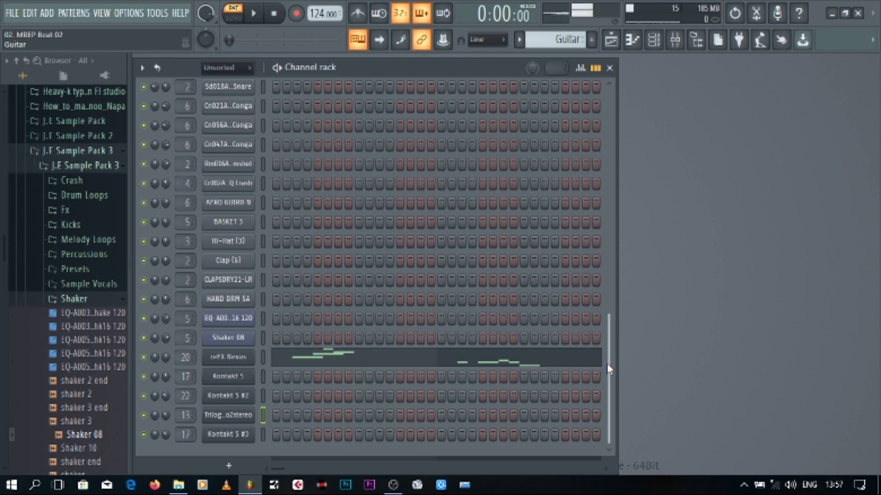
{"action": "left_click", "coordinate": [262, 358]}
{"action": "key", "text": "space"}
{"action": "left_click", "coordinate": [370, 346]}
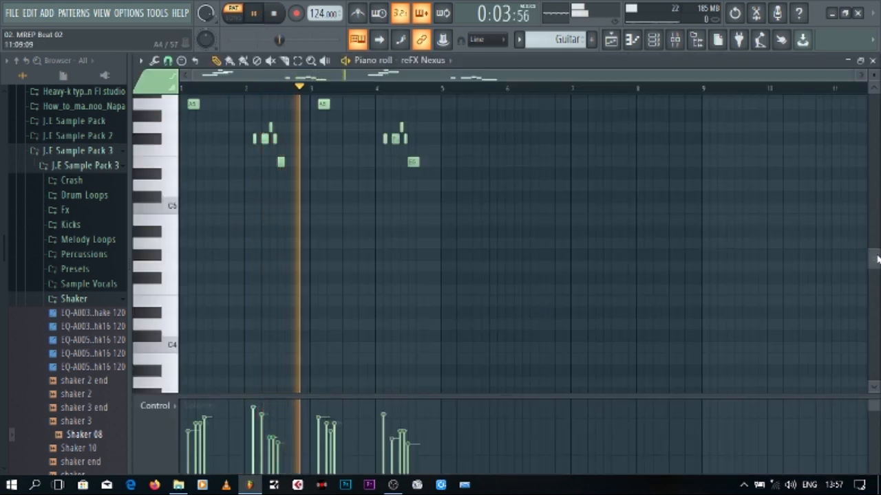
{"action": "scroll", "coordinate": [874, 245], "scroll_direction": "up", "scroll_amount": 3}
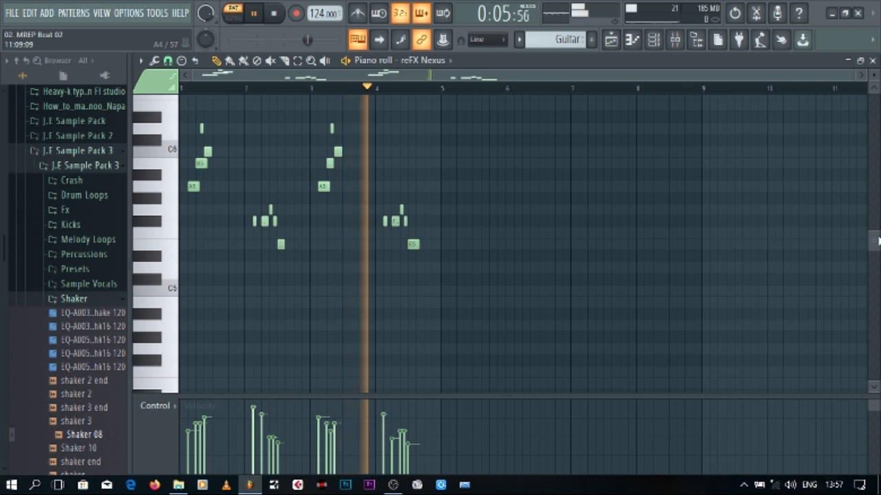
{"action": "key", "text": "space"}
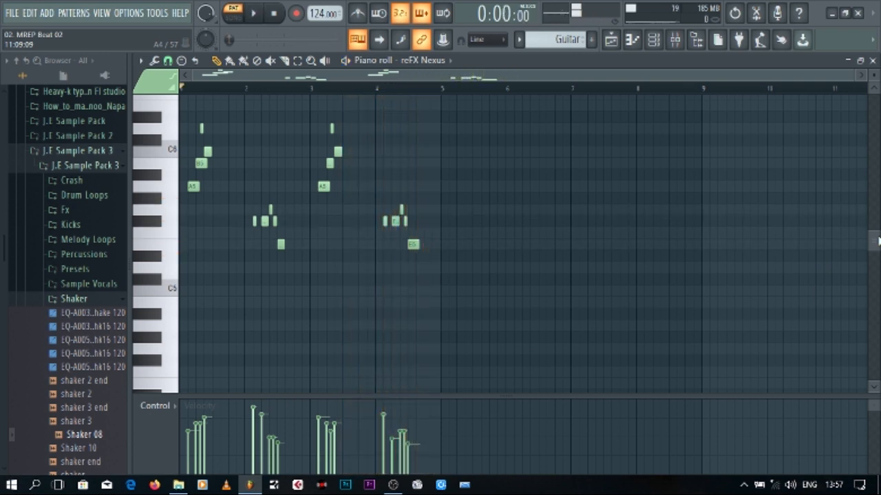
{"action": "left_click", "coordinate": [872, 60]}
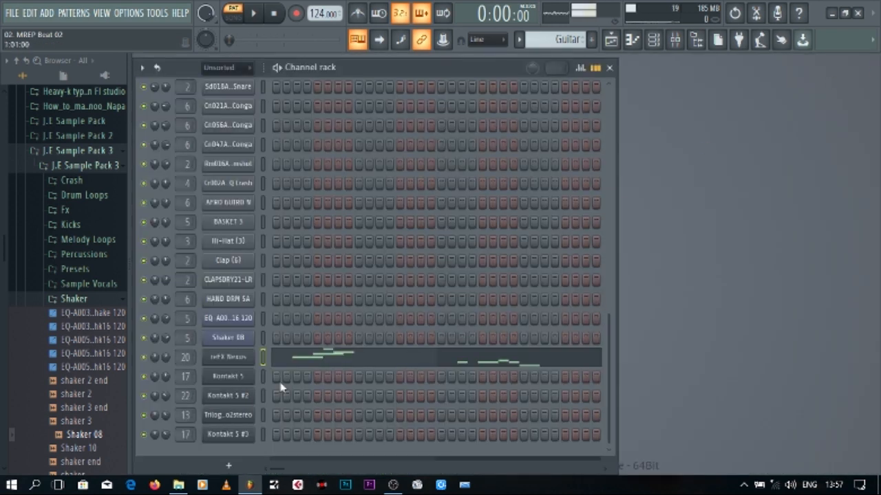
{"action": "left_click", "coordinate": [230, 358]}
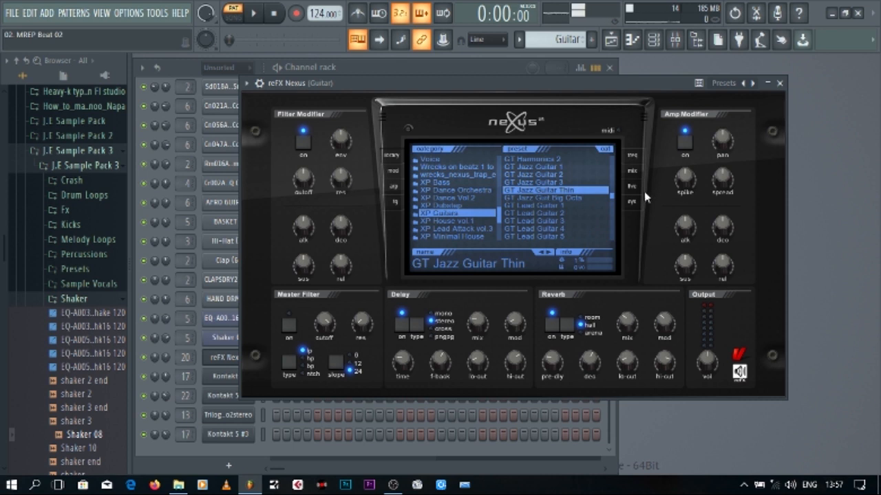
{"action": "left_click", "coordinate": [779, 82]}
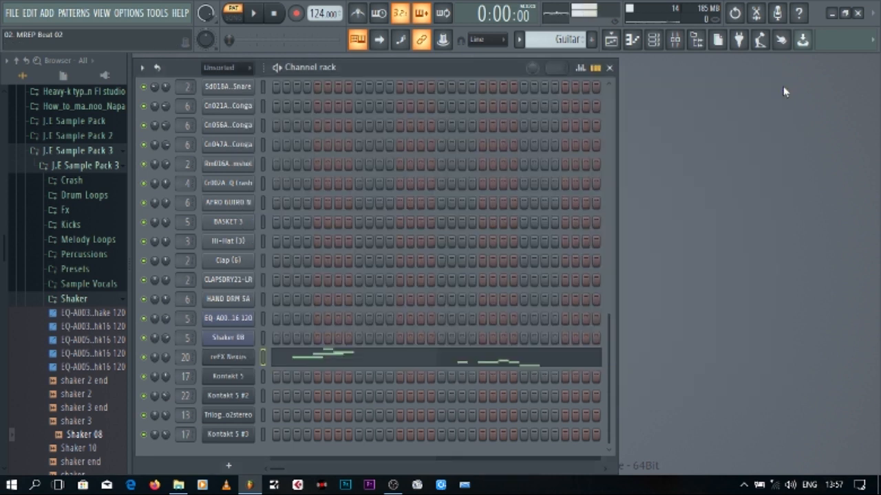
- Audition the Strings (Cello Low) pattern and check the instrument loaded in its Kontakt 5 channel
{"action": "key", "text": "KP_Add"}
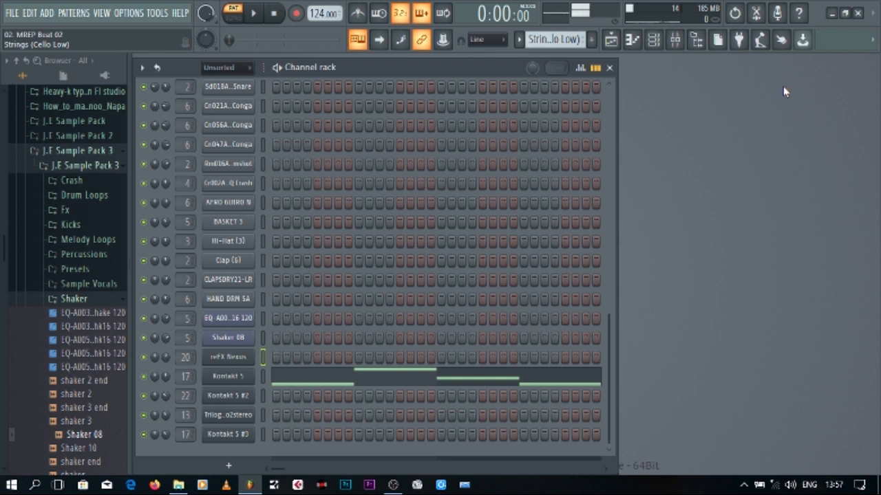
{"action": "key", "text": "space"}
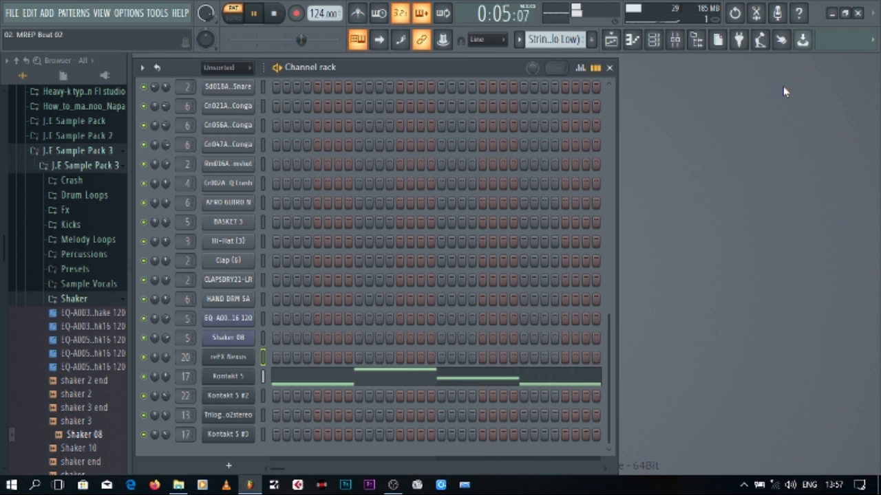
{"action": "key", "text": "space"}
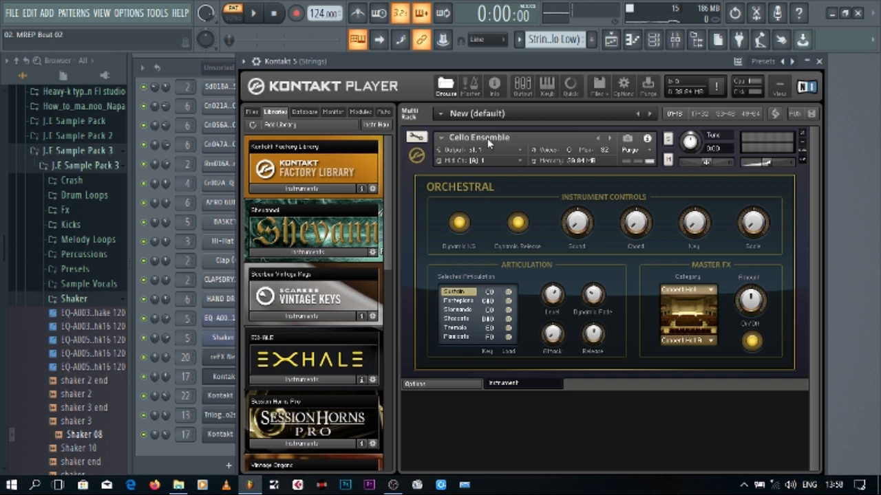
{"action": "left_click", "coordinate": [819, 62]}
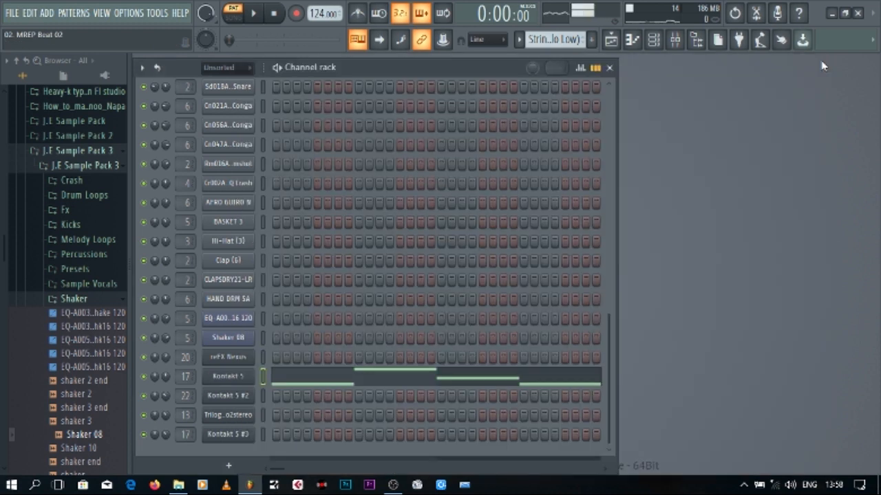
- Check the instrument in the Flute pattern's Kontakt 5 #2 channel and audition the pattern
{"action": "key", "text": "KP_Add"}
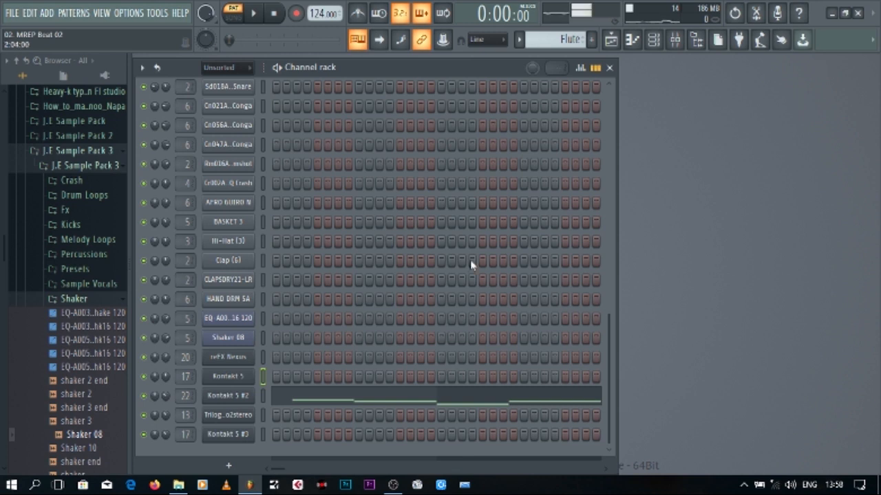
{"action": "left_click", "coordinate": [245, 396]}
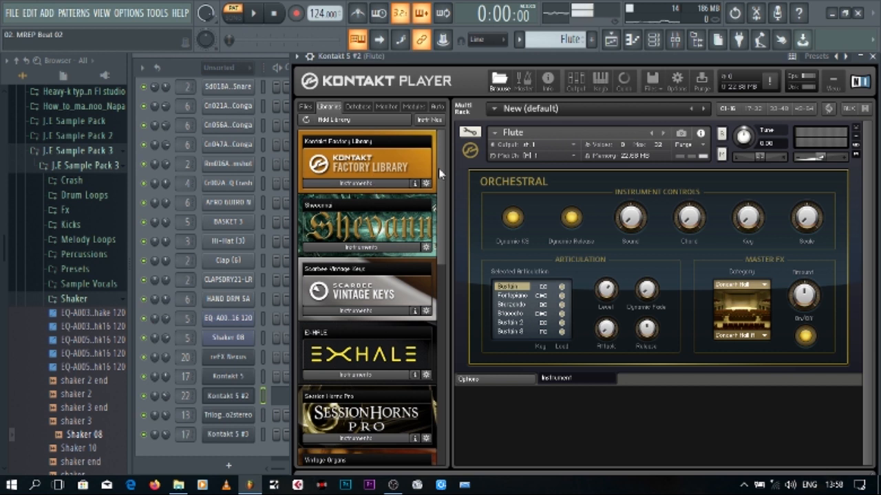
{"action": "left_click", "coordinate": [254, 16]}
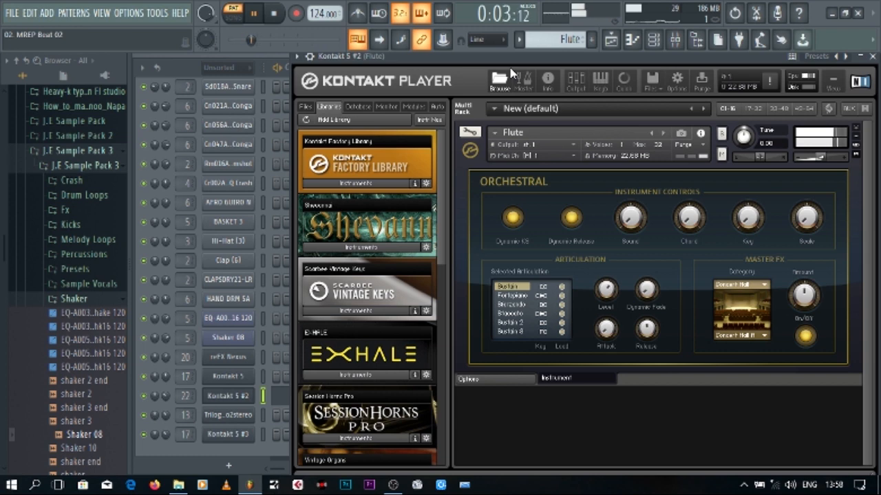
{"action": "left_click", "coordinate": [871, 57]}
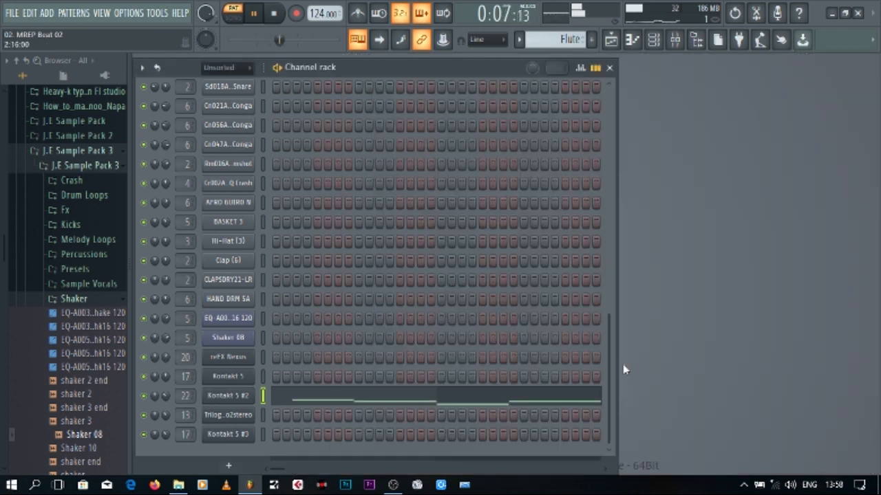
{"action": "key", "text": "space"}
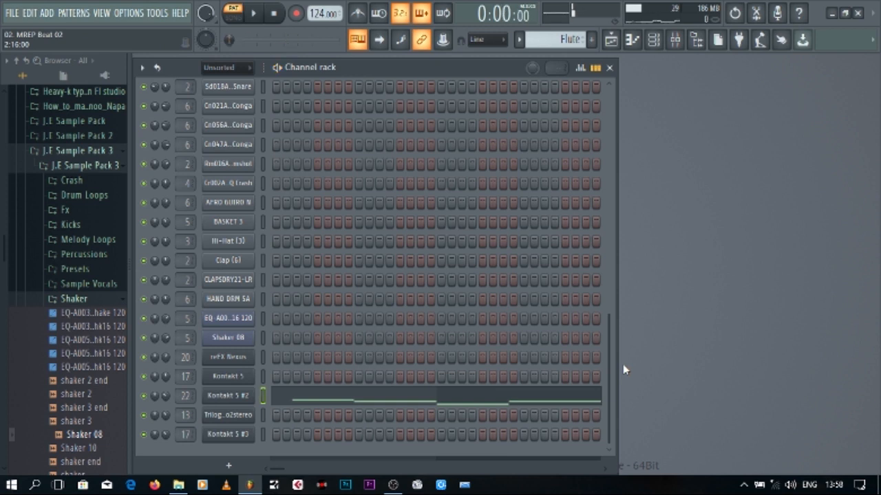
- Check the instrument in the Strings pattern's Kontakt 5 #3 channel and audition the pattern
{"action": "key", "text": "Right"}
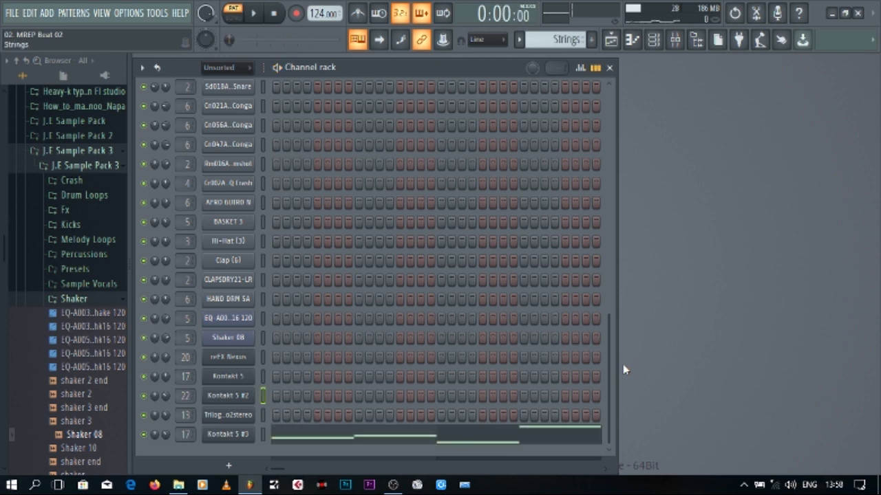
{"action": "left_click", "coordinate": [226, 438]}
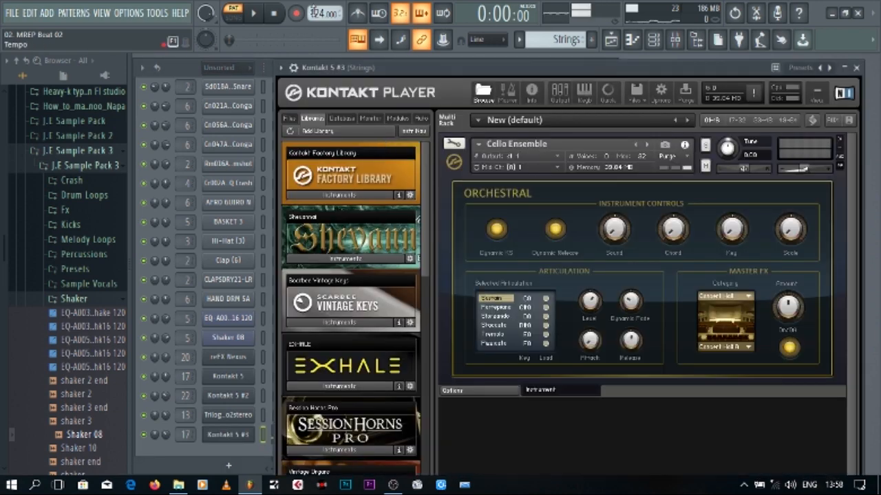
{"action": "left_click", "coordinate": [255, 14]}
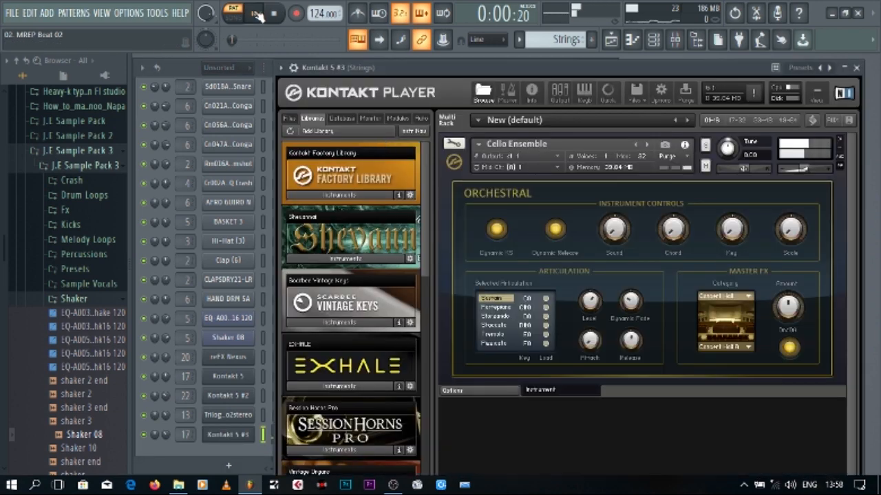
{"action": "left_click", "coordinate": [856, 68]}
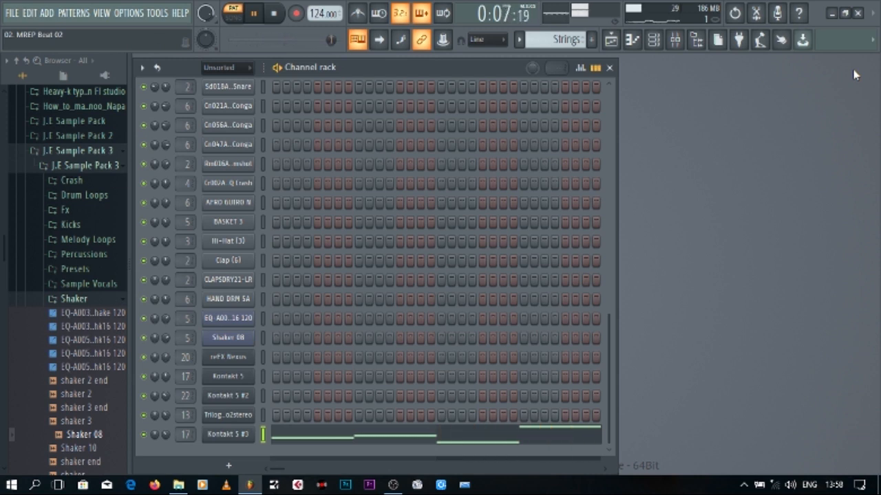
{"action": "key", "text": "space"}
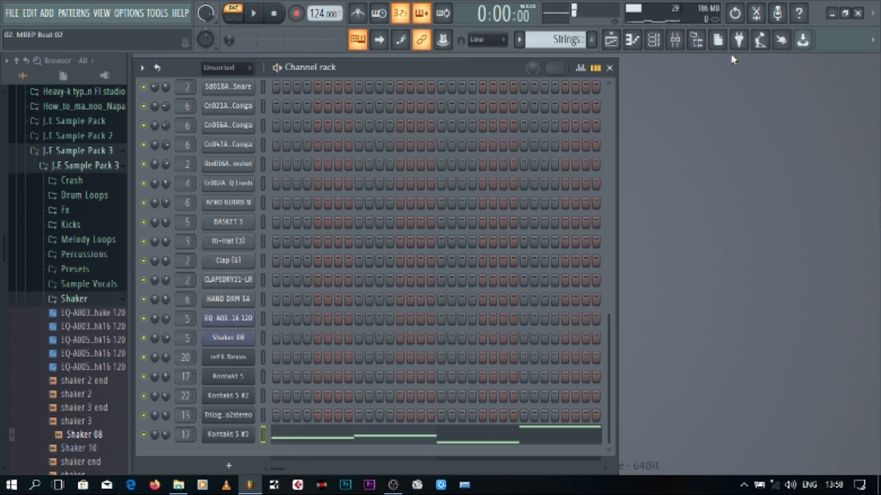
- Show the whole arrangement in the playlist and play the song from bar 1 in song mode without a time selection
{"action": "left_click", "coordinate": [611, 43]}
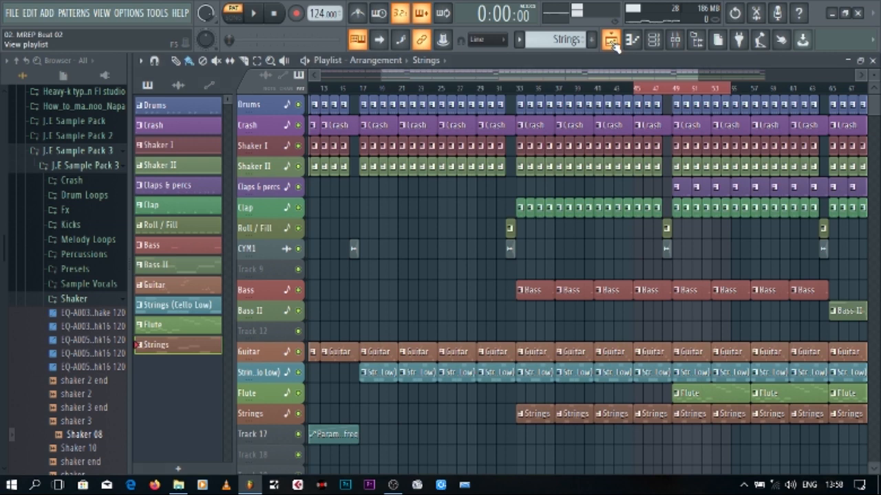
{"action": "left_click_drag", "start_coordinate": [695, 76], "coordinate": [399, 75]}
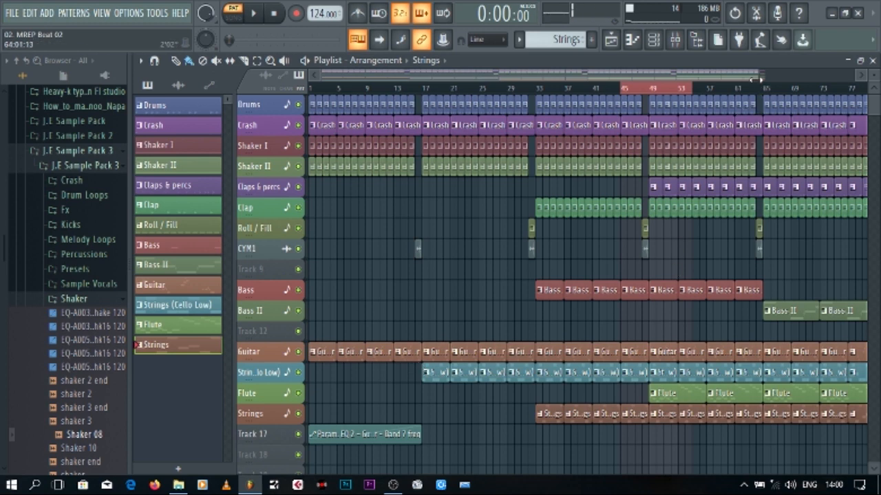
{"action": "left_click_drag", "start_coordinate": [760, 74], "coordinate": [854, 68]}
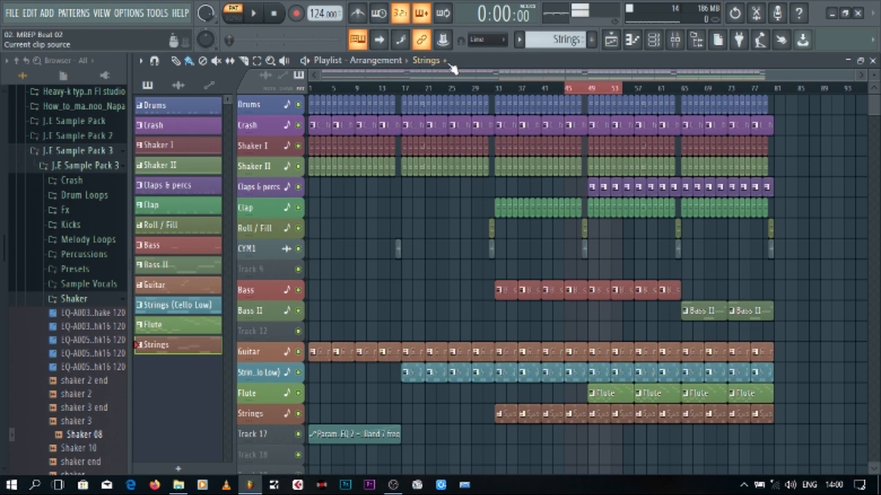
{"action": "left_click", "coordinate": [311, 88]}
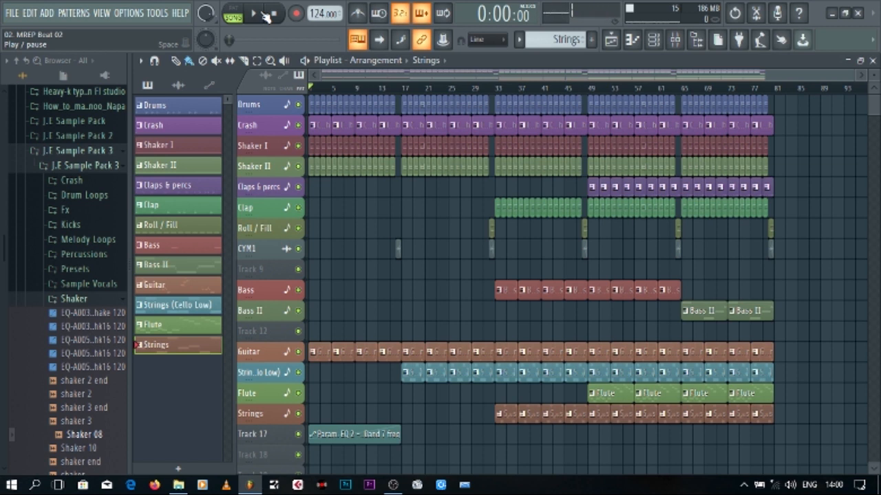
{"action": "left_click", "coordinate": [261, 14]}
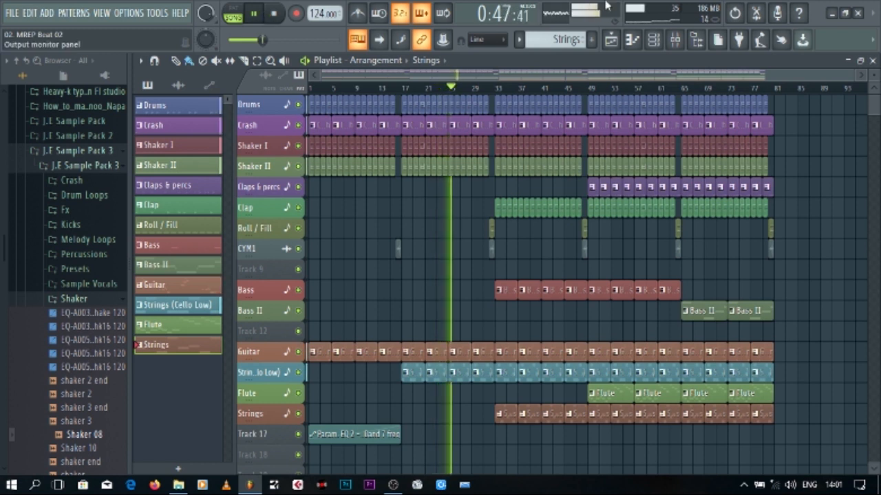
- Add a Crash clip at bar 81 on the Crash track and save the project
{"action": "left_click", "coordinate": [764, 124]}
{"action": "left_click", "coordinate": [782, 125]}
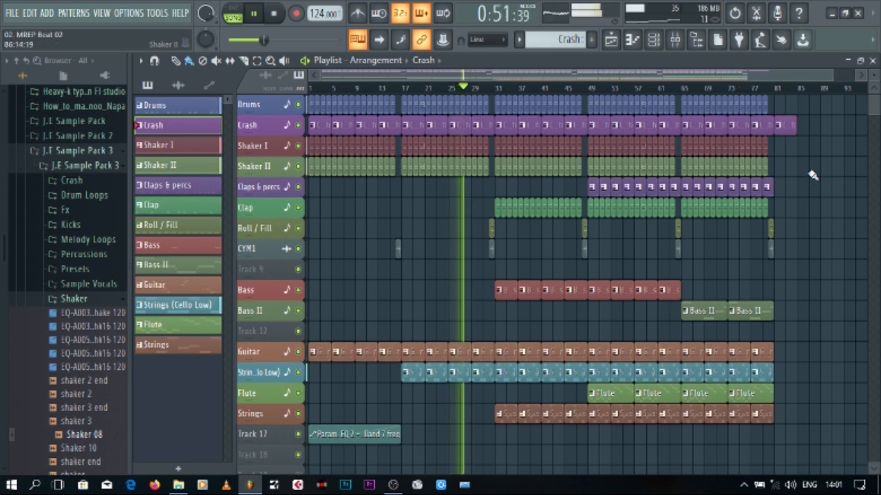
{"action": "key", "text": "ctrl+s"}
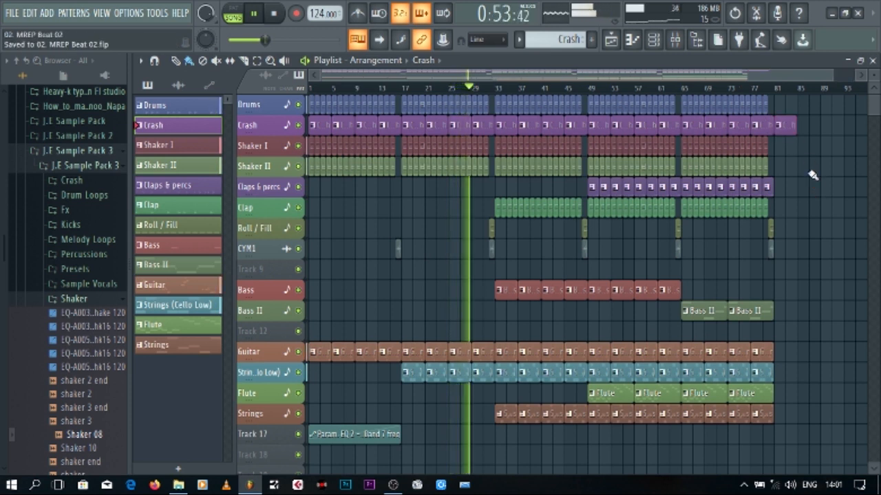